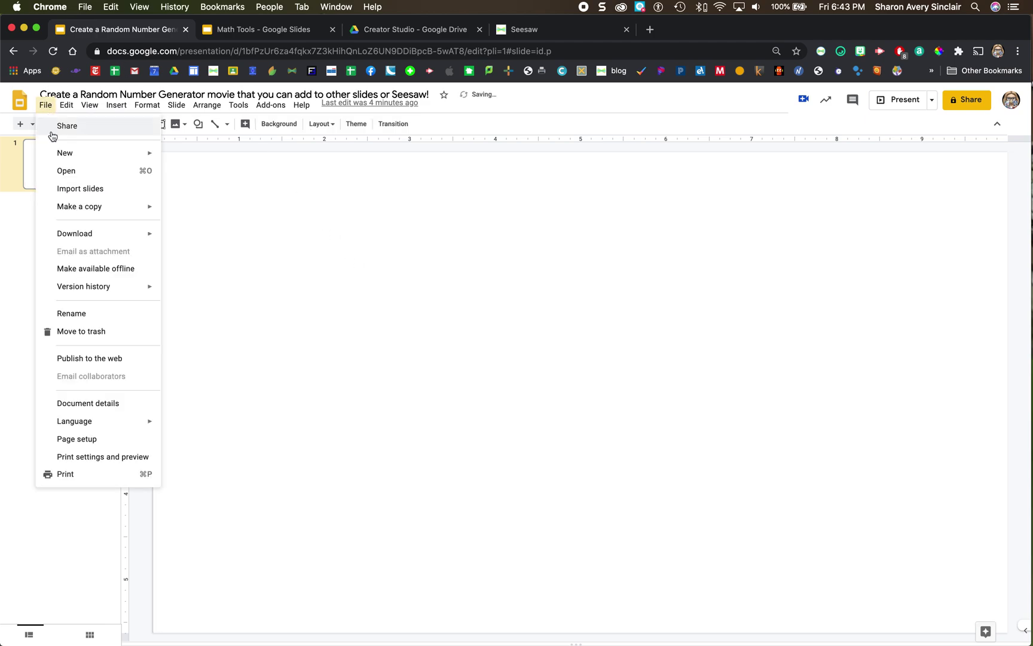
- Change the page setup to a custom 3 × 3 inch size
left_click(105, 445)
left_click(523, 366)
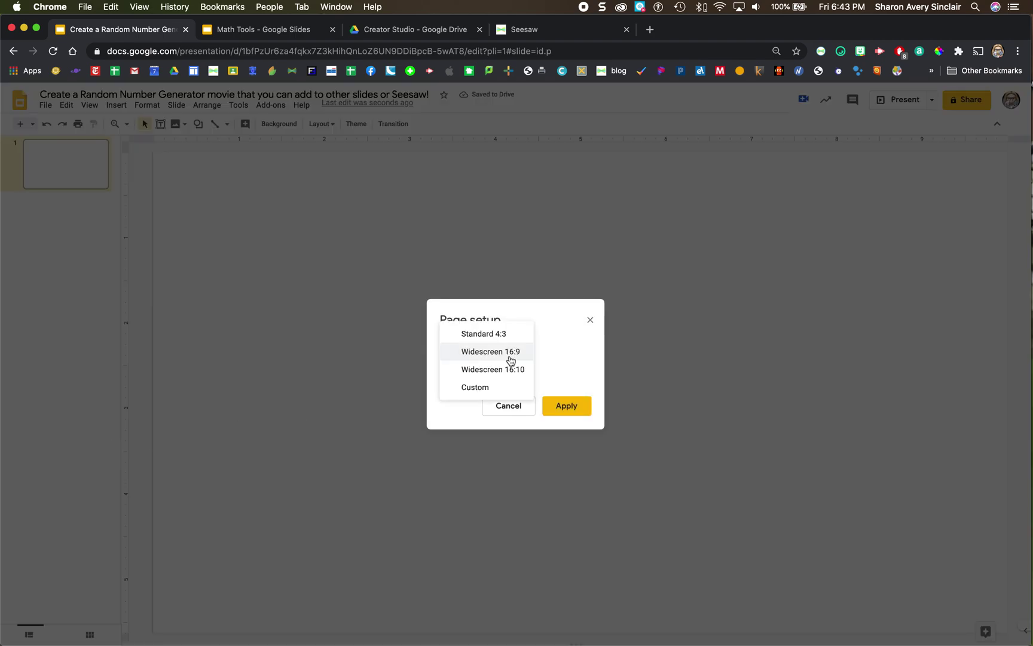
left_click(500, 392)
left_click_drag(456, 383, 428, 385)
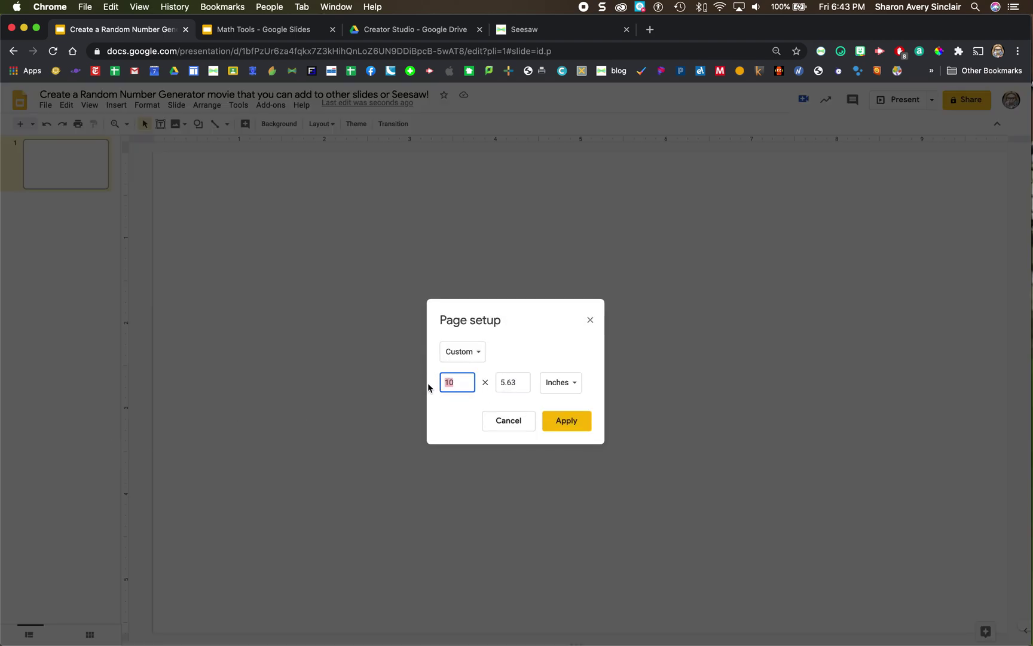
type("3")
left_click_drag(517, 384, 505, 383)
type("3")
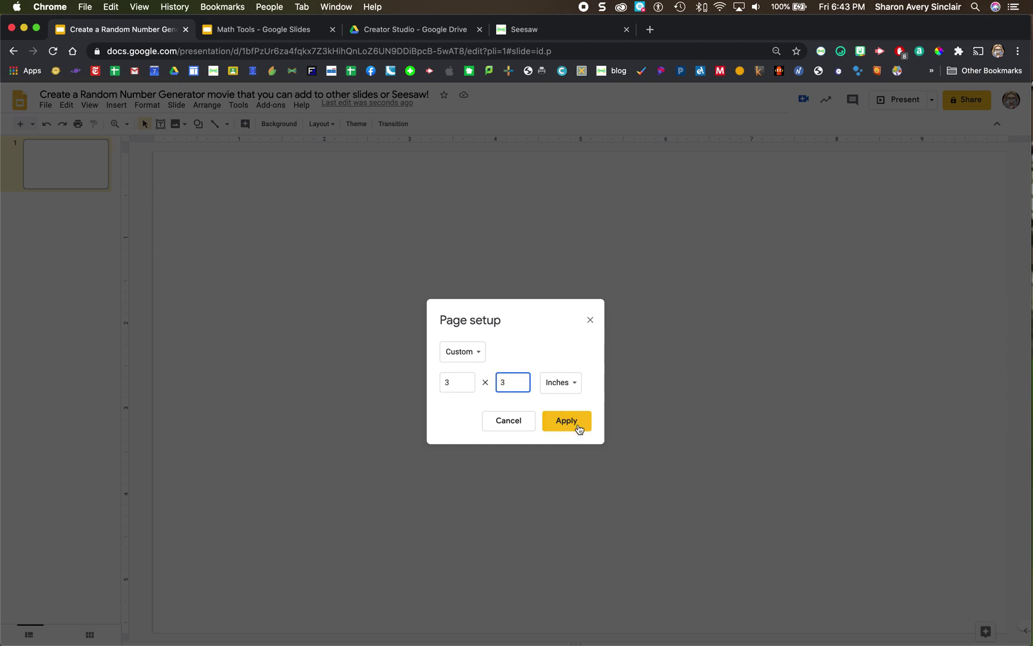
left_click(578, 423)
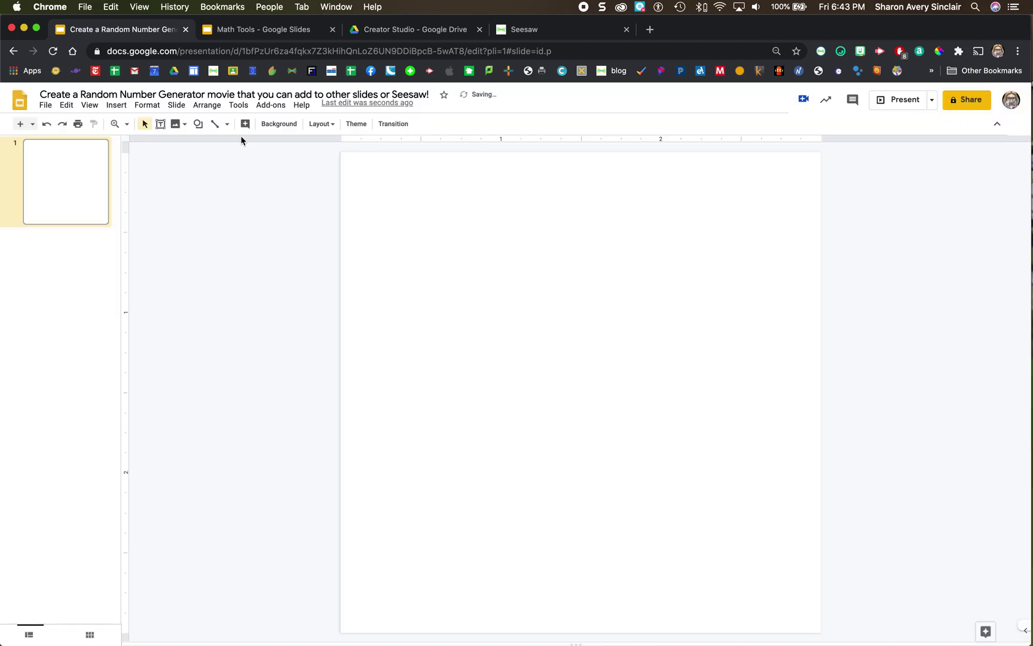
- Draw a rounded rectangle filling the square slide and center it
left_click(198, 124)
mouse_move(219, 147)
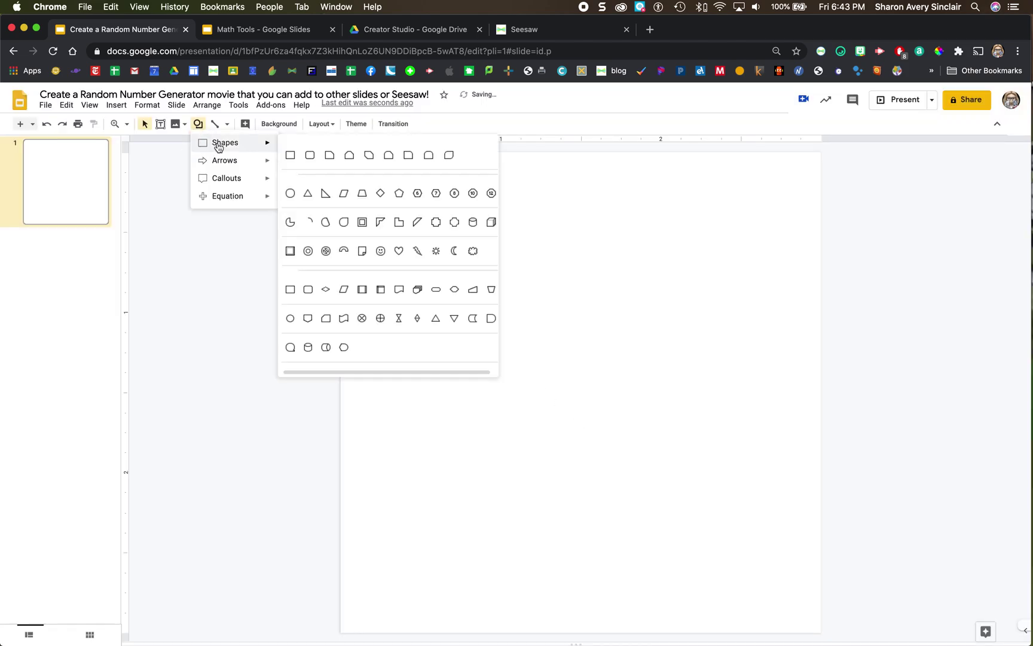
left_click(312, 155)
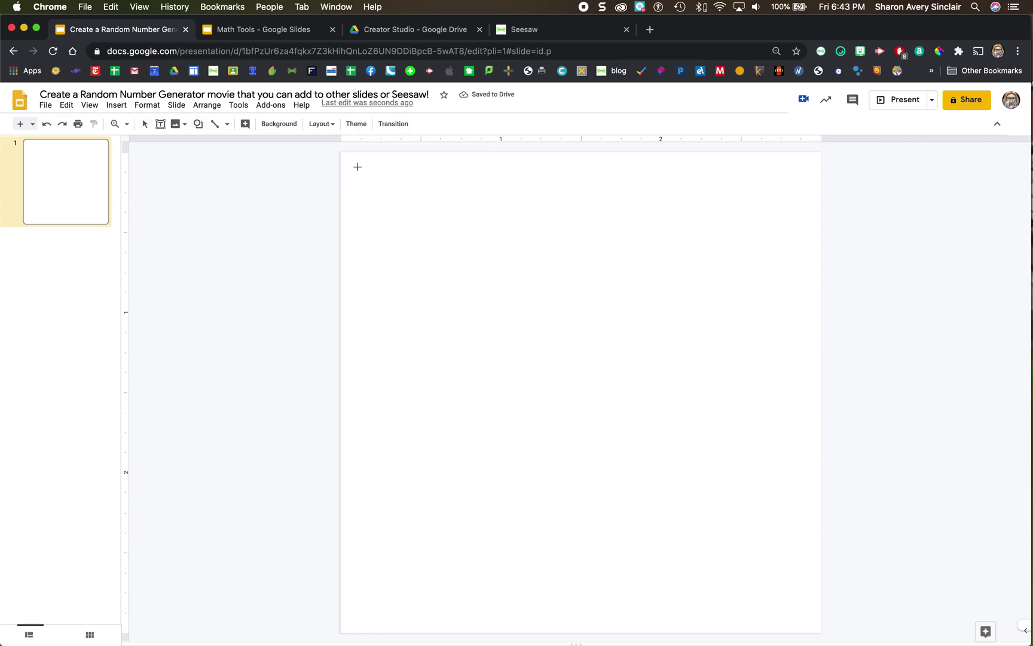
left_click_drag(358, 167, 752, 619)
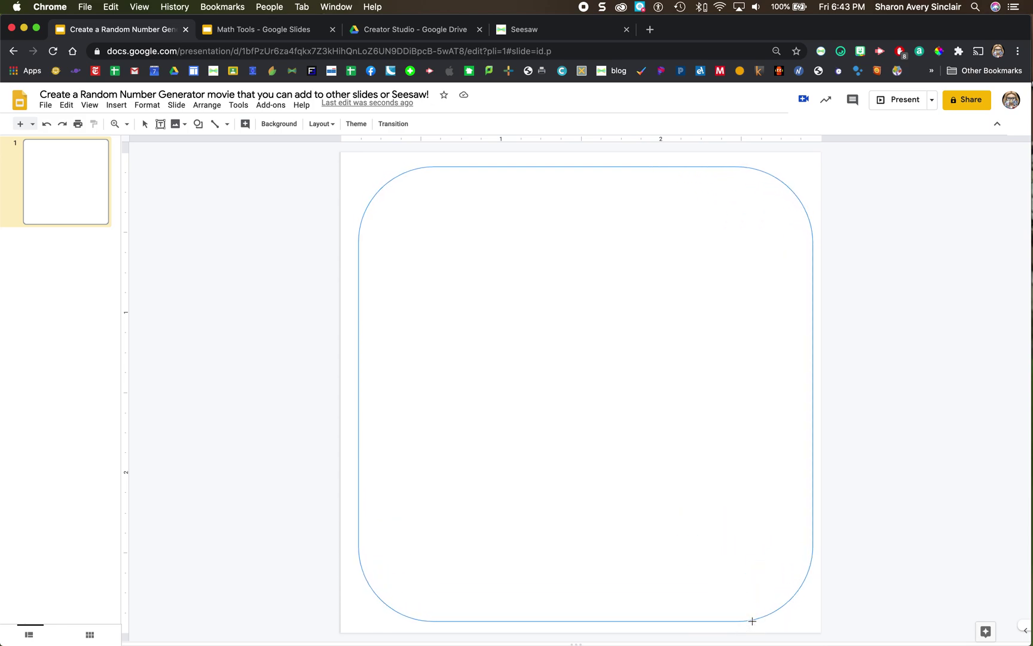
left_click(637, 493)
left_click_drag(636, 493, 635, 494)
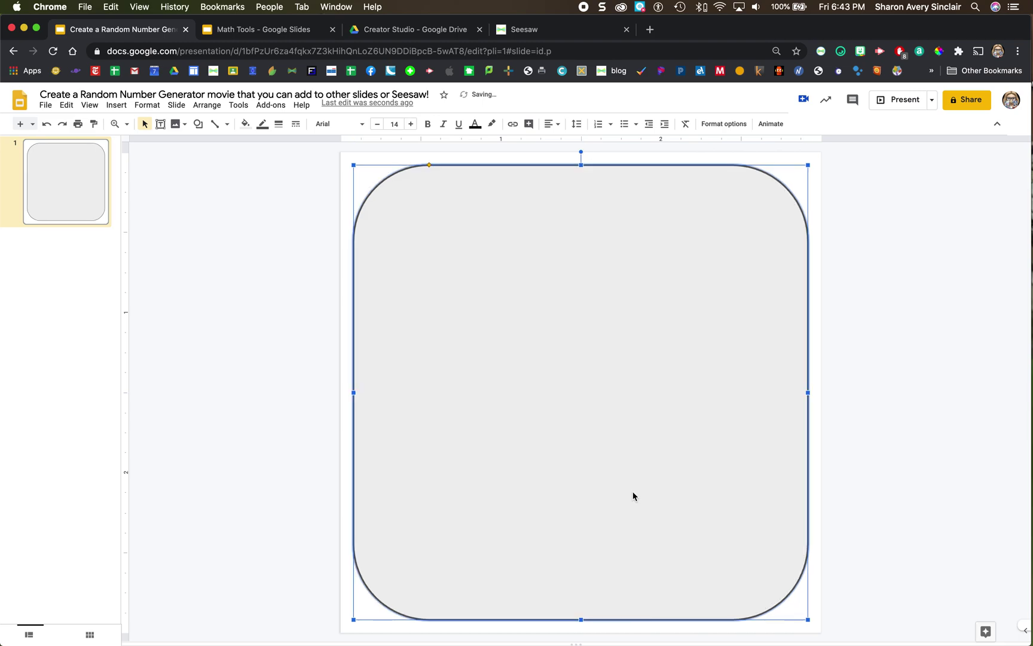
- Give the rounded rectangle a purple radial gradient fill and a black 4px border
left_click(245, 124)
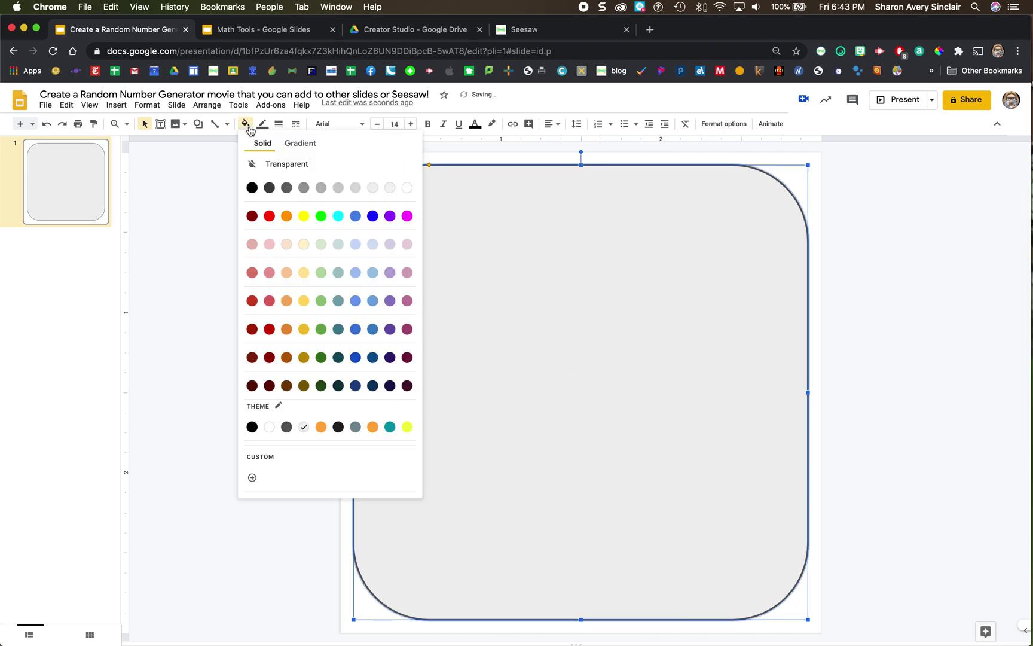
left_click(300, 144)
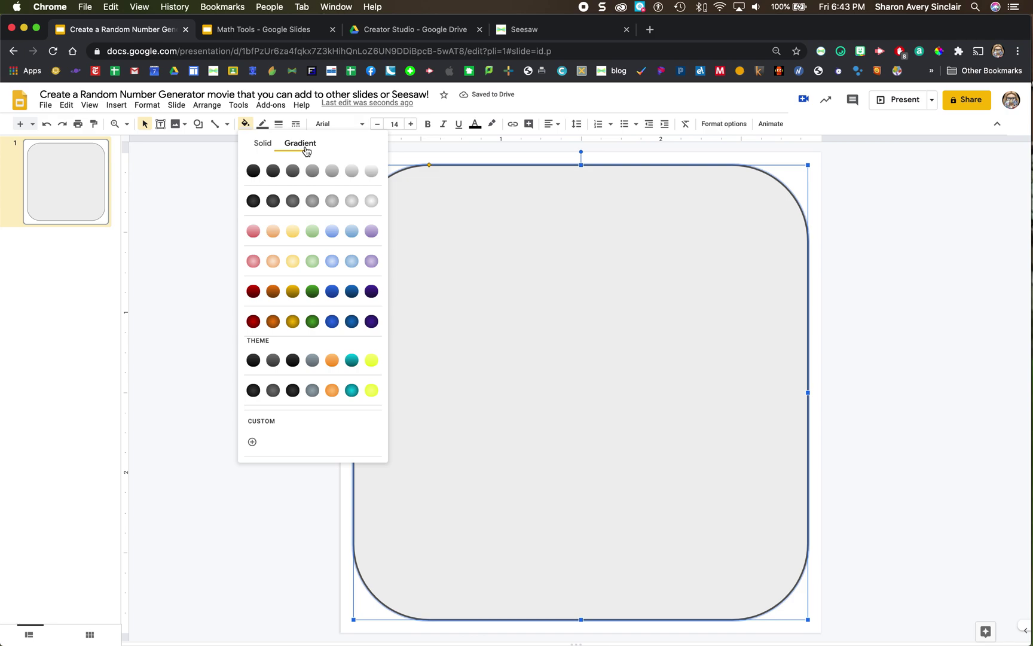
left_click(371, 261)
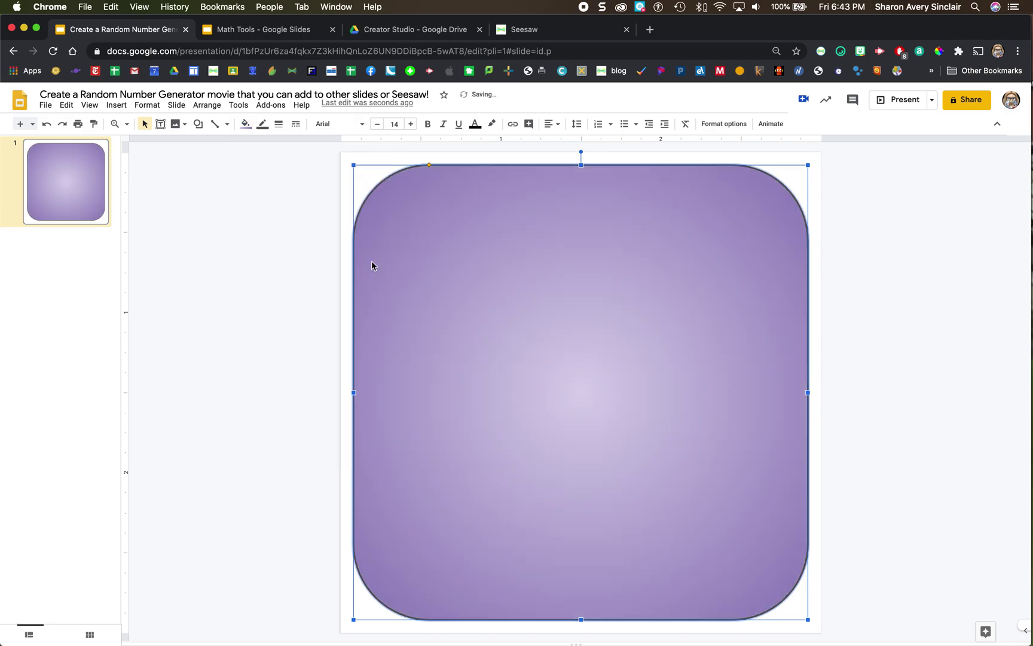
left_click(263, 124)
left_click(269, 168)
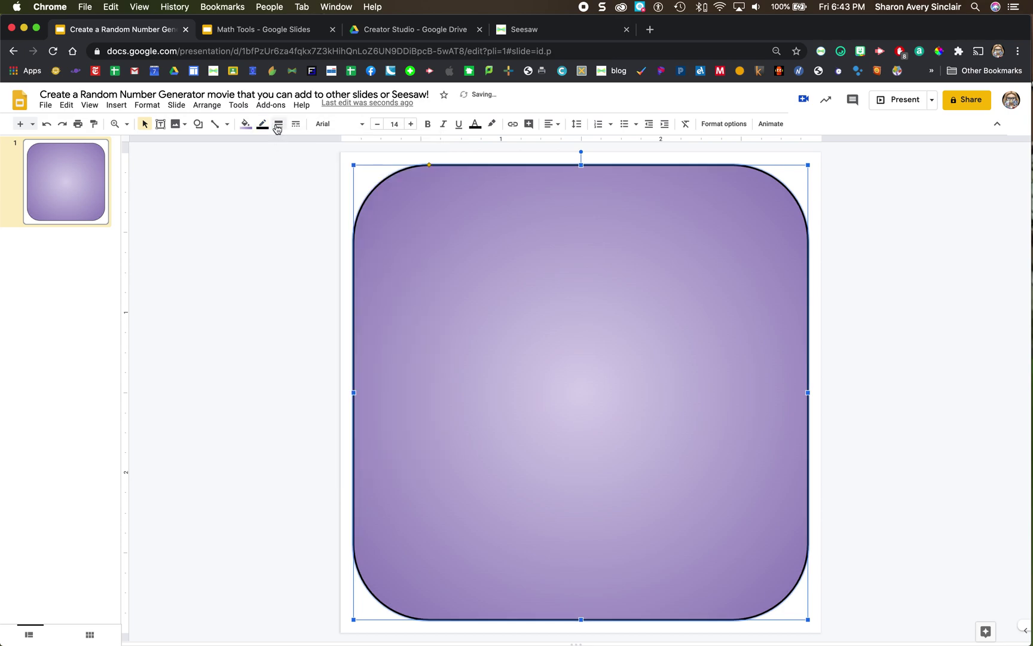
left_click(279, 124)
left_click(299, 197)
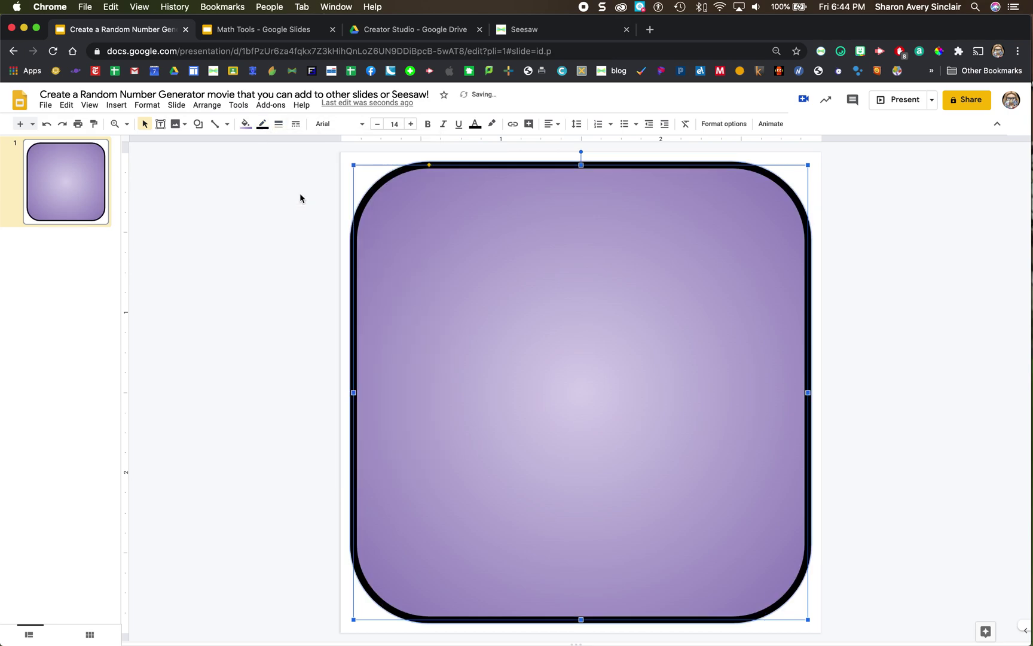
left_click(299, 193)
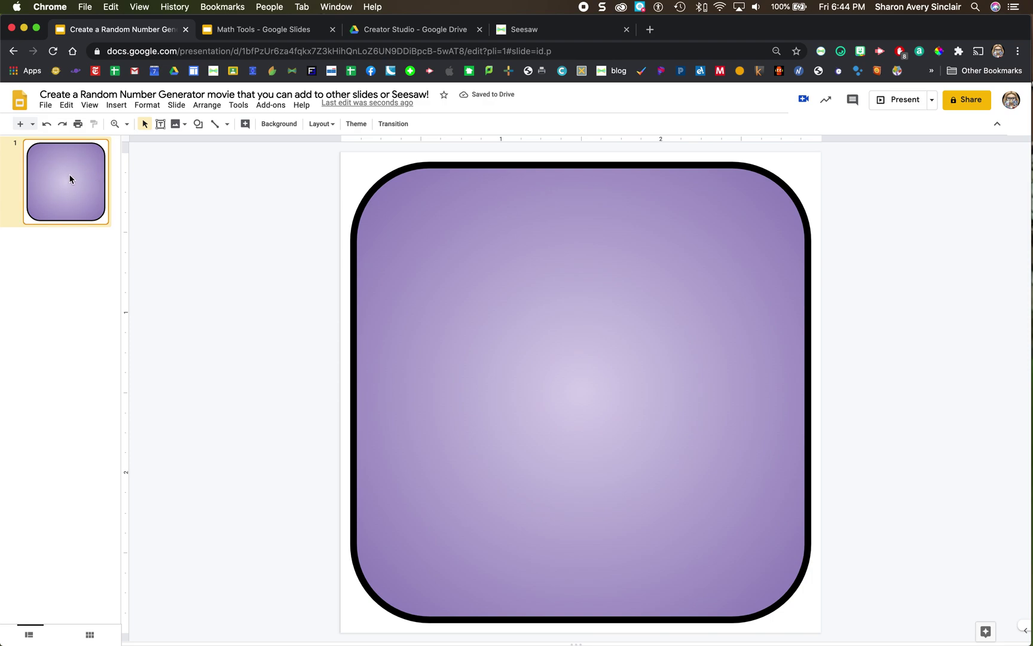
- Duplicate the purple card slide twice with Cmd+D, then go back to slide 1
key("super+d")
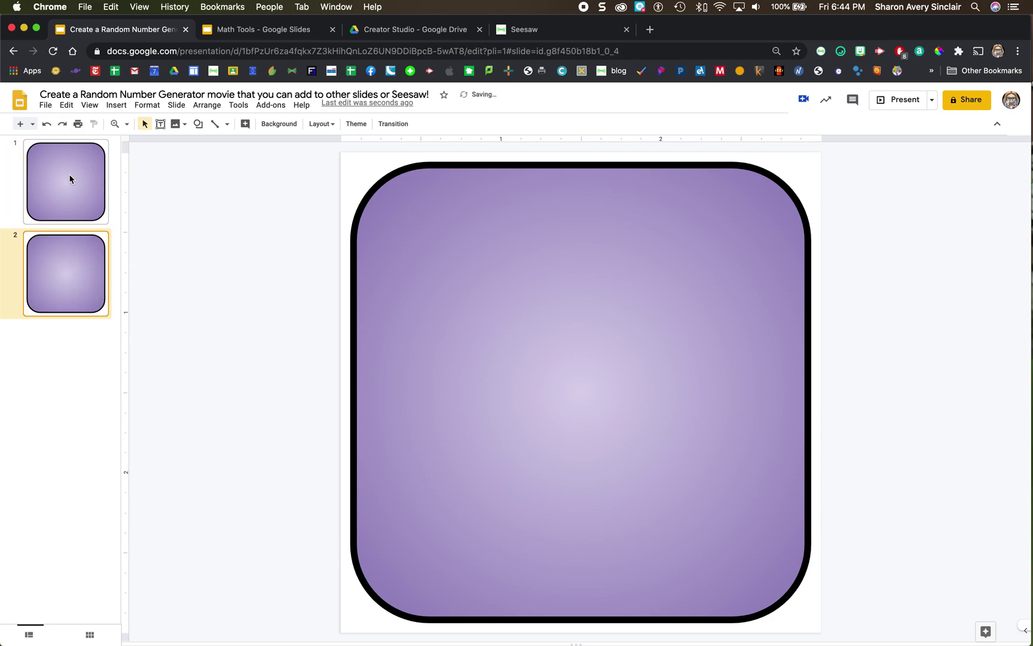
key("super+d")
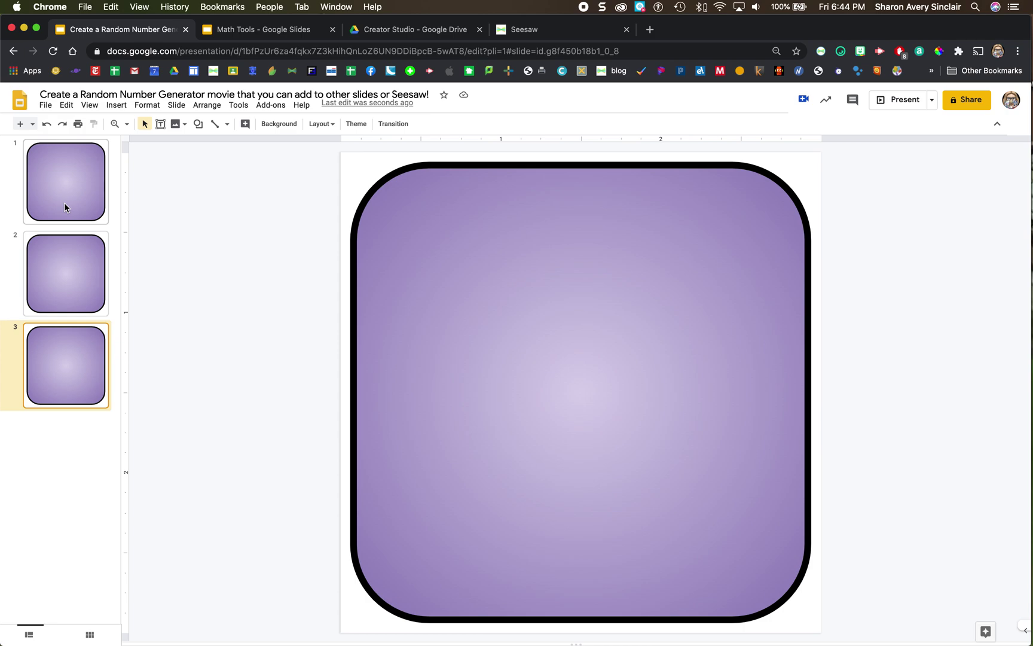
left_click(77, 175)
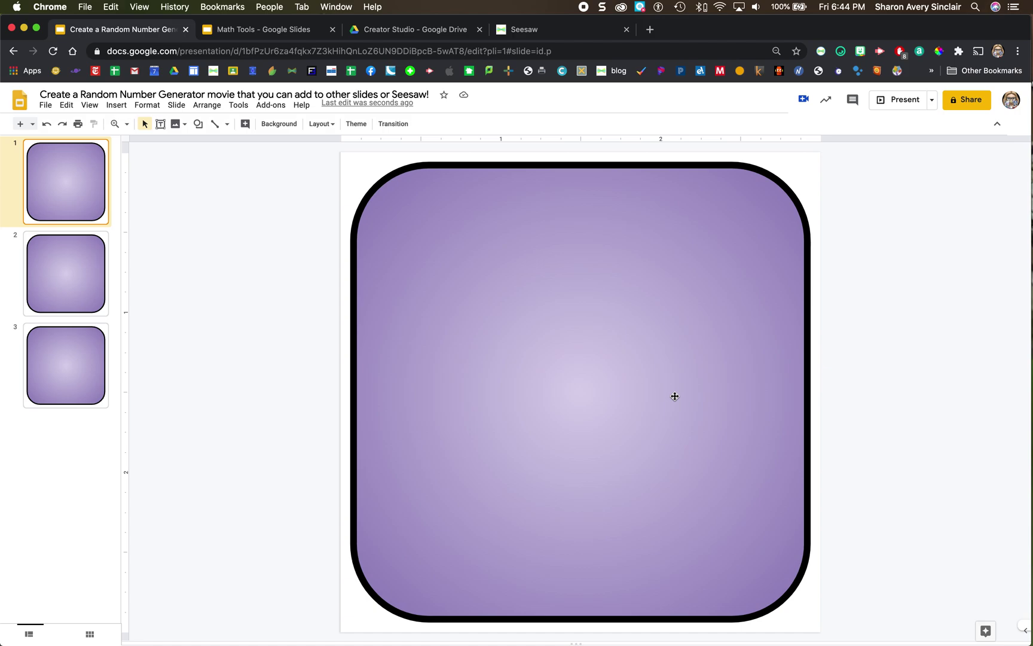
- In Math Tools, select the hand image on the ten-frame and dot cards slide
left_click(233, 30)
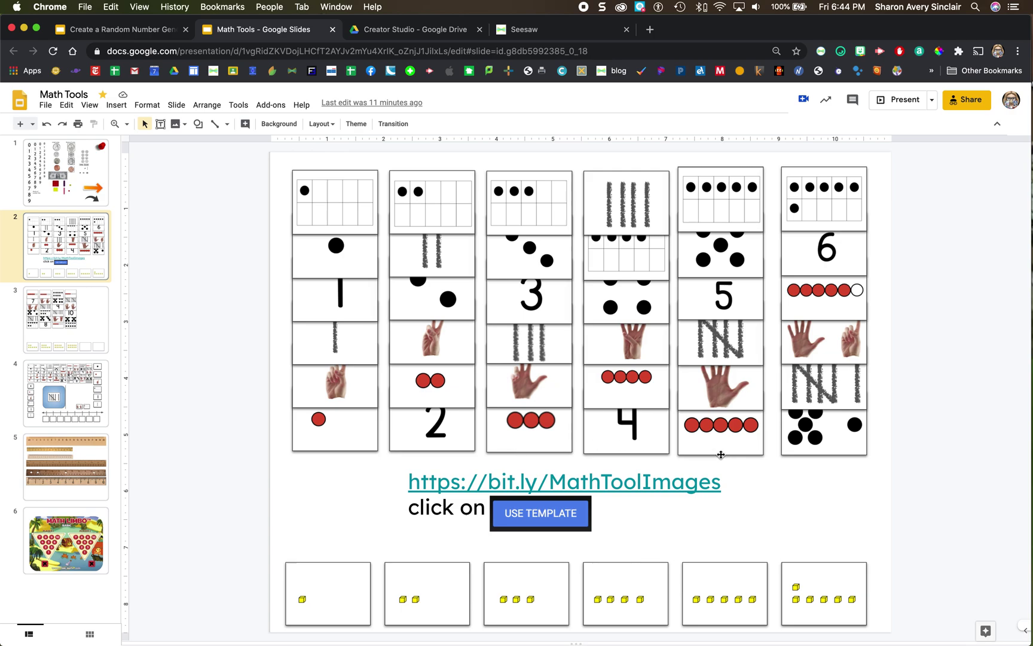
left_click(73, 188)
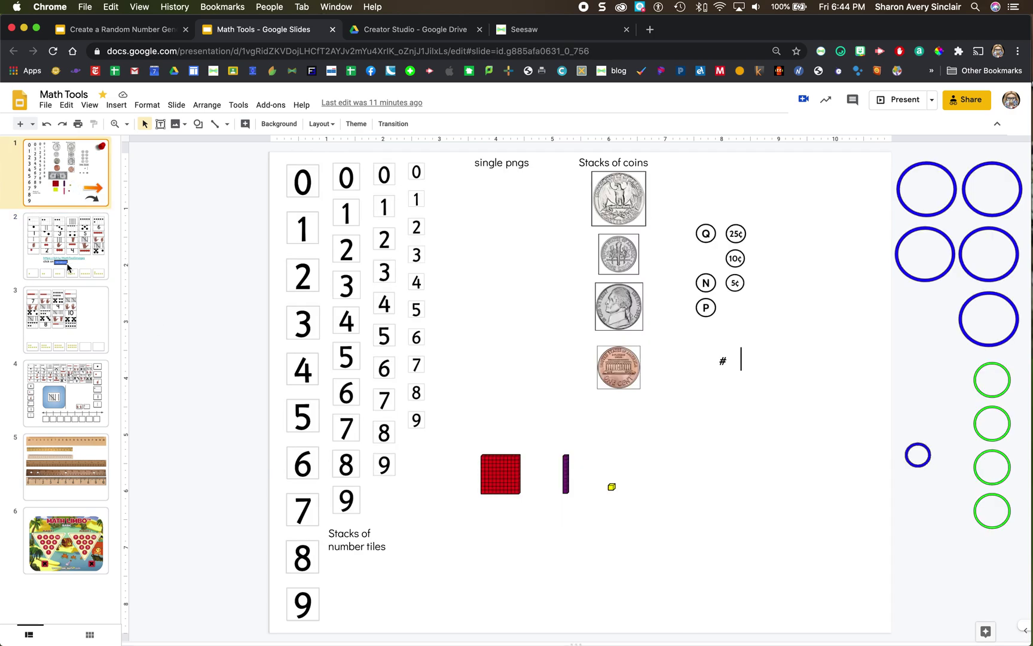
left_click(64, 275)
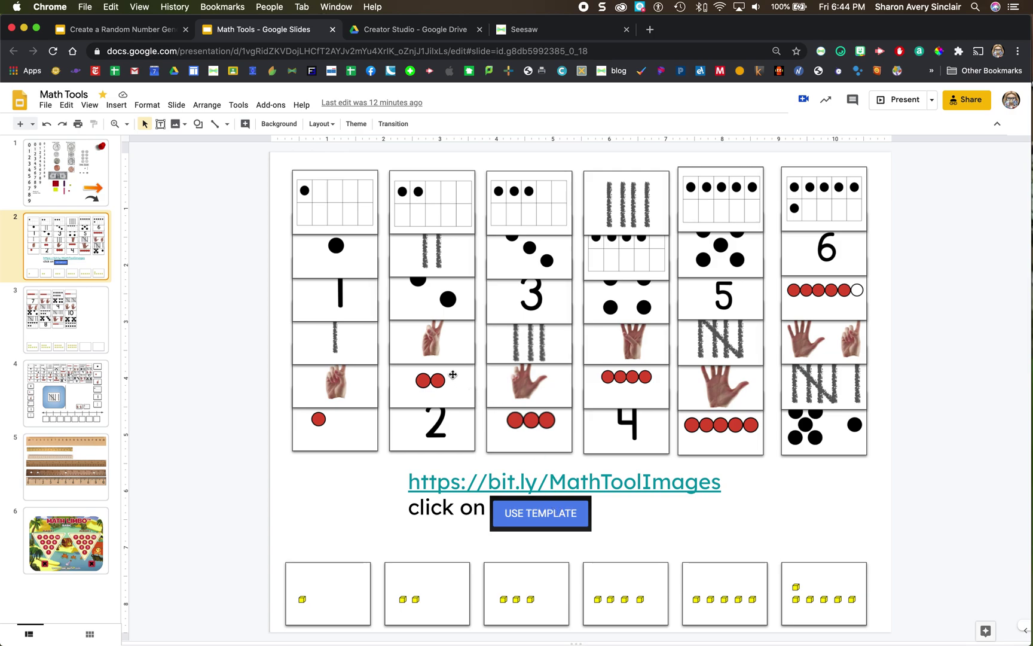
left_click(549, 396)
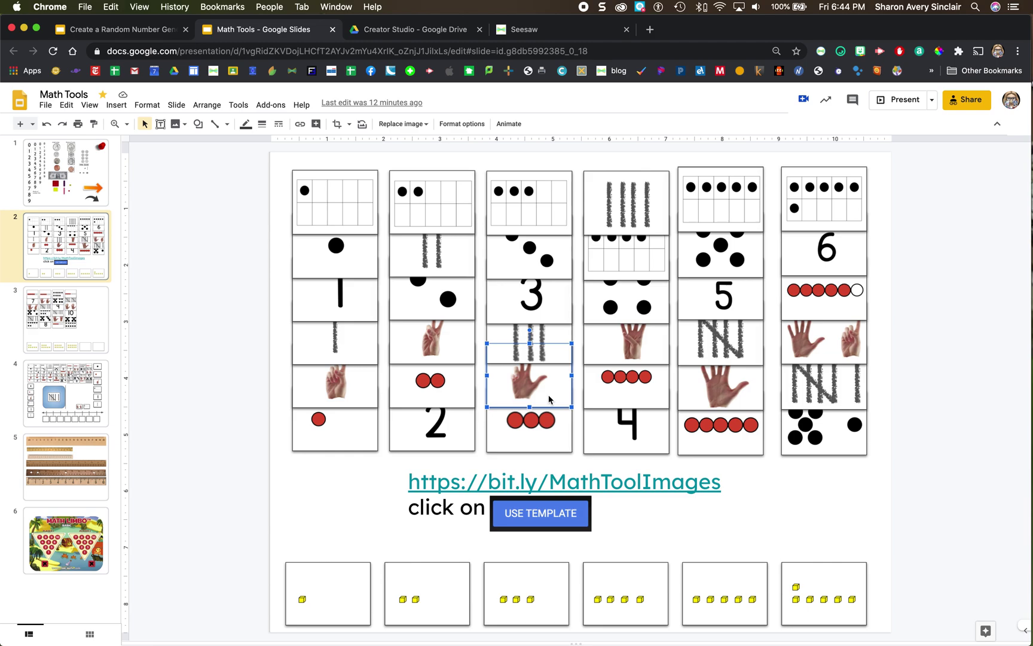
left_click(147, 30)
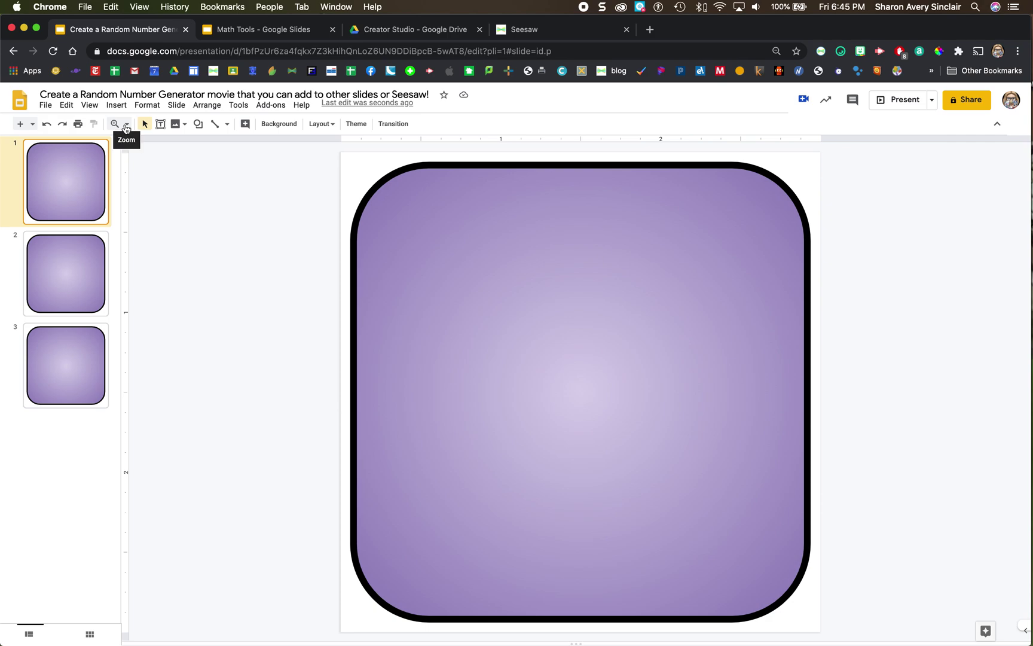
- Zoom to 50% and paste the hand image onto slide 1's purple card
left_click(126, 127)
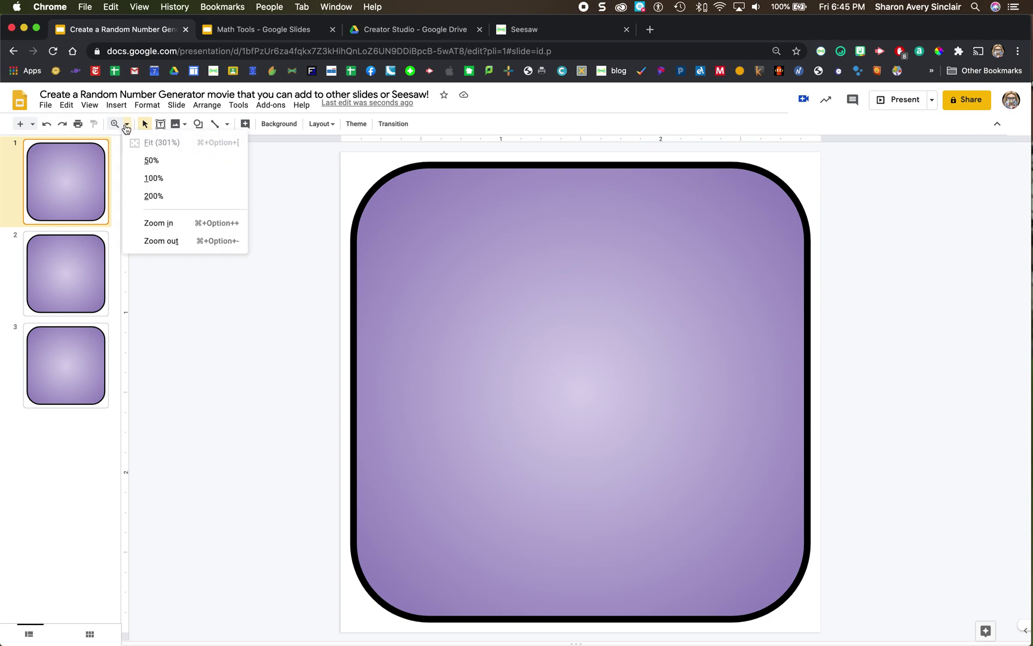
left_click(149, 161)
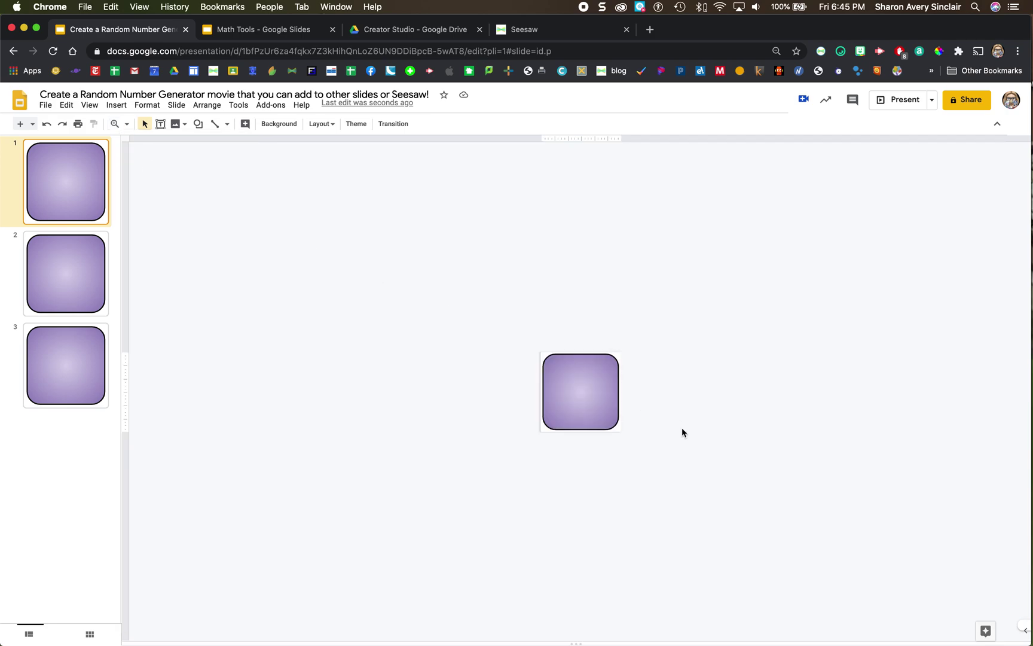
key("super+v")
left_click_drag(662, 457, 579, 398)
left_click(62, 285)
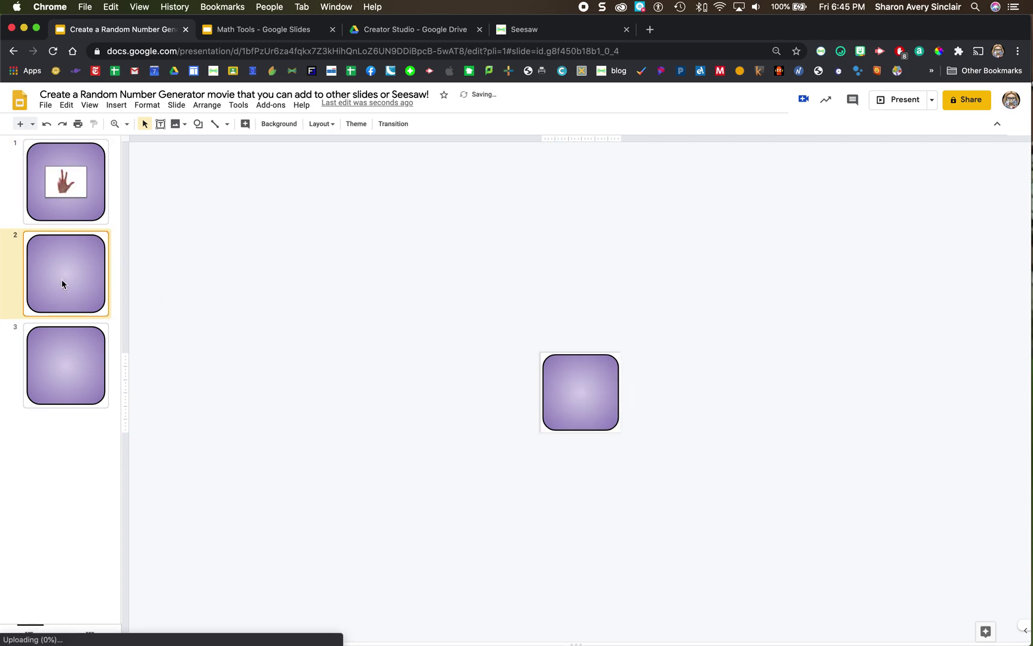
- Copy the dot-pattern picture from Math Tools slide 3 onto slide 2's purple card
left_click(251, 29)
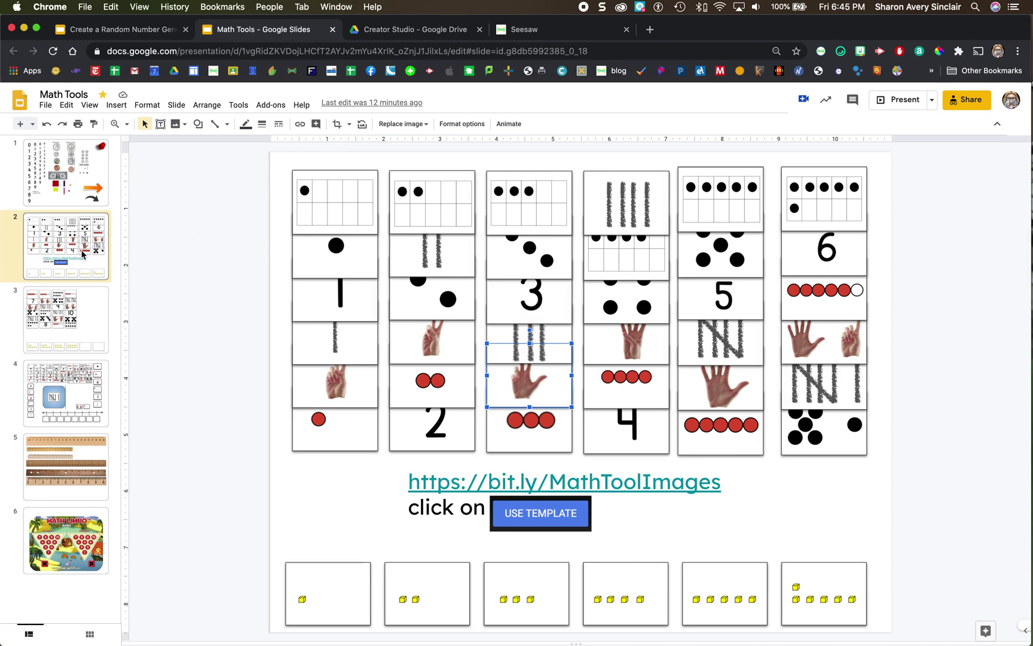
left_click(85, 324)
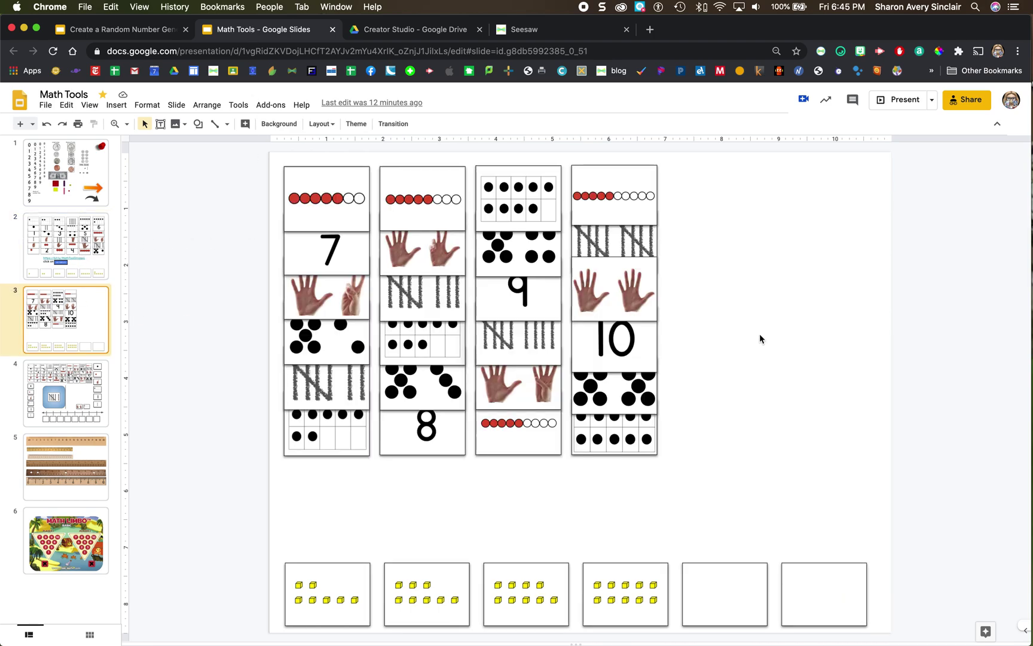
left_click(615, 399)
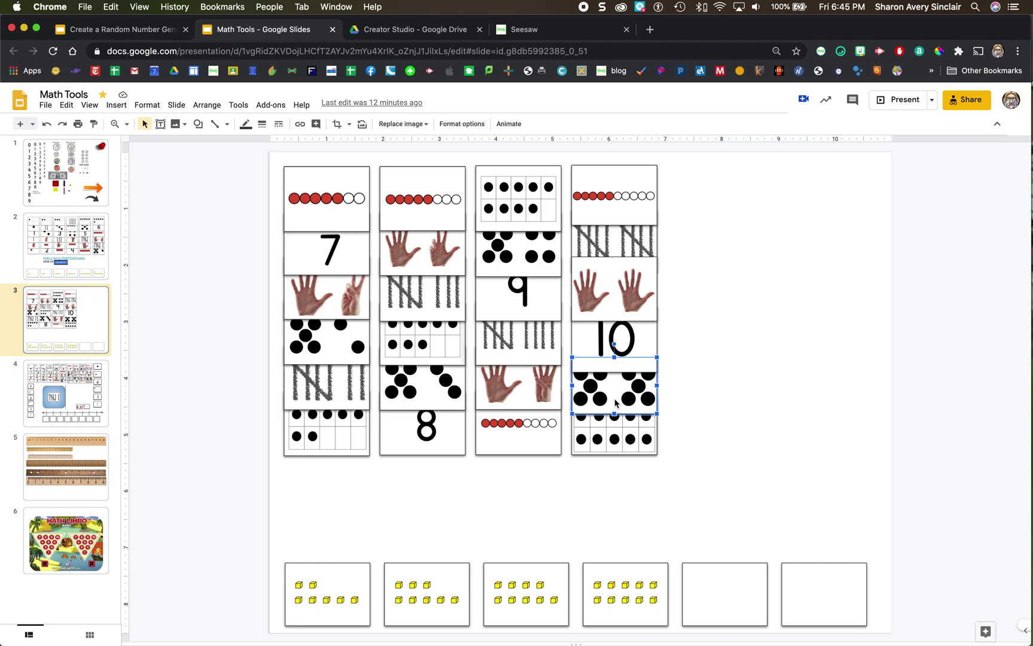
left_click(125, 29)
key("super+v")
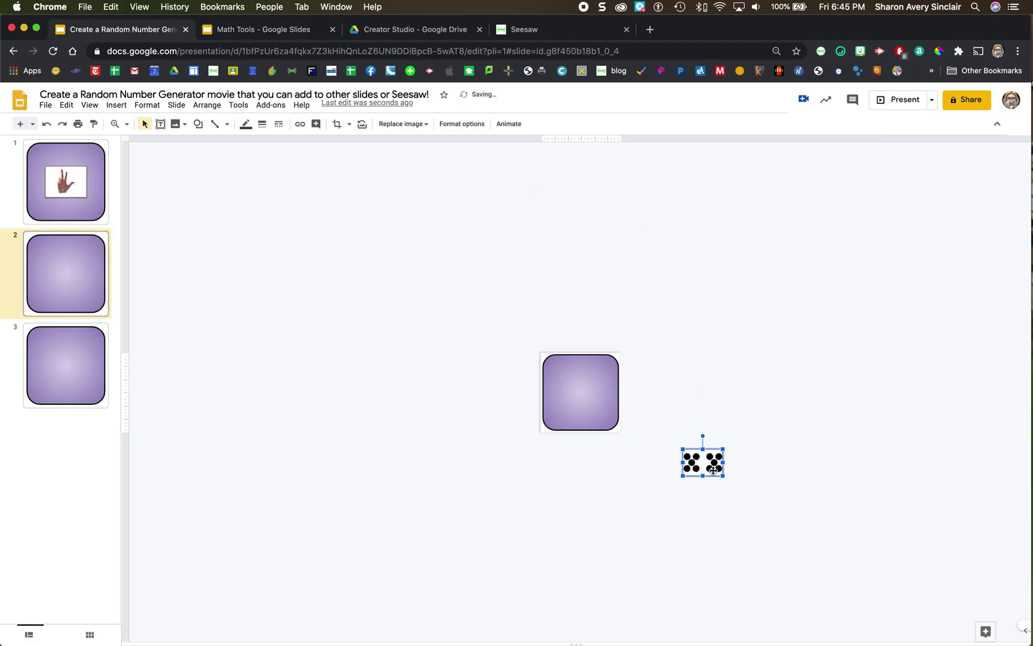
left_click_drag(709, 468, 585, 398)
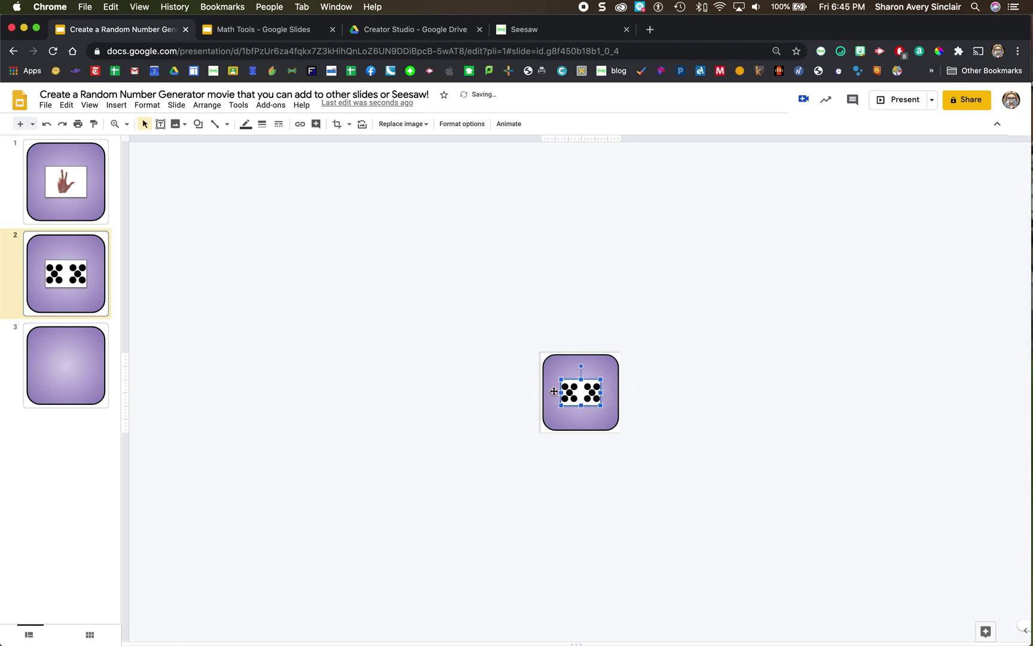
- Copy the red bead-string picture from Math Tools and center it on slide 3's card
left_click(72, 377)
left_click(250, 30)
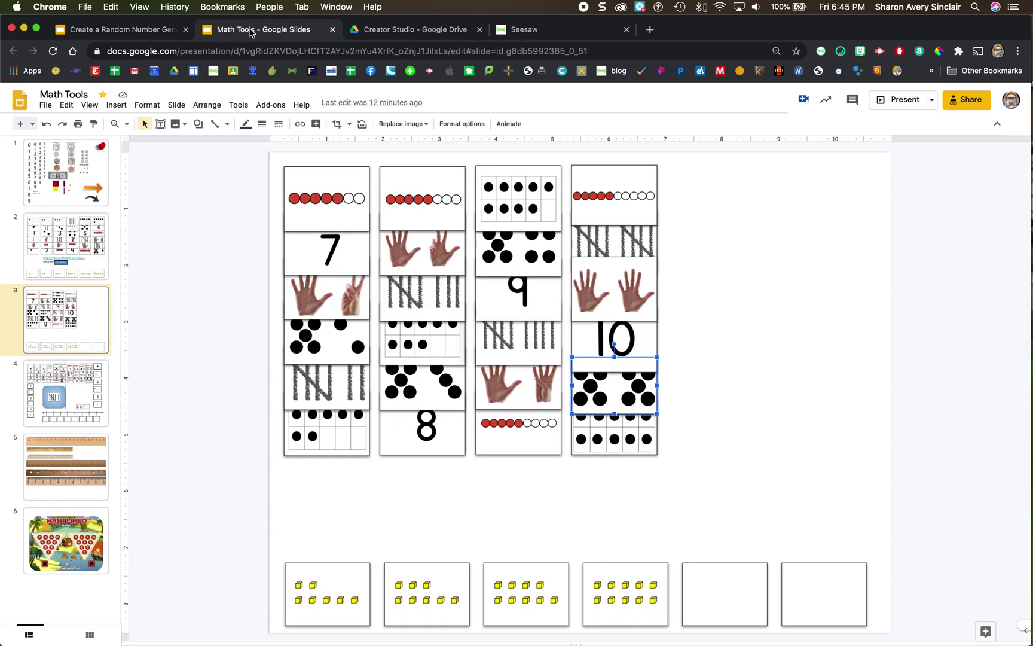
left_click(328, 200)
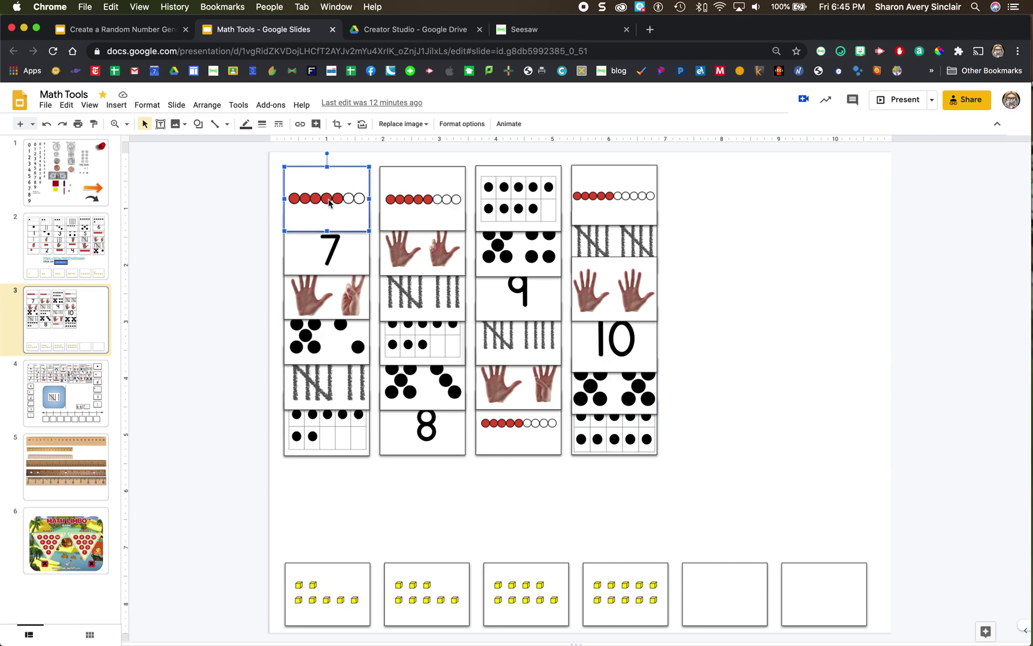
left_click(146, 30)
key("cmd+v")
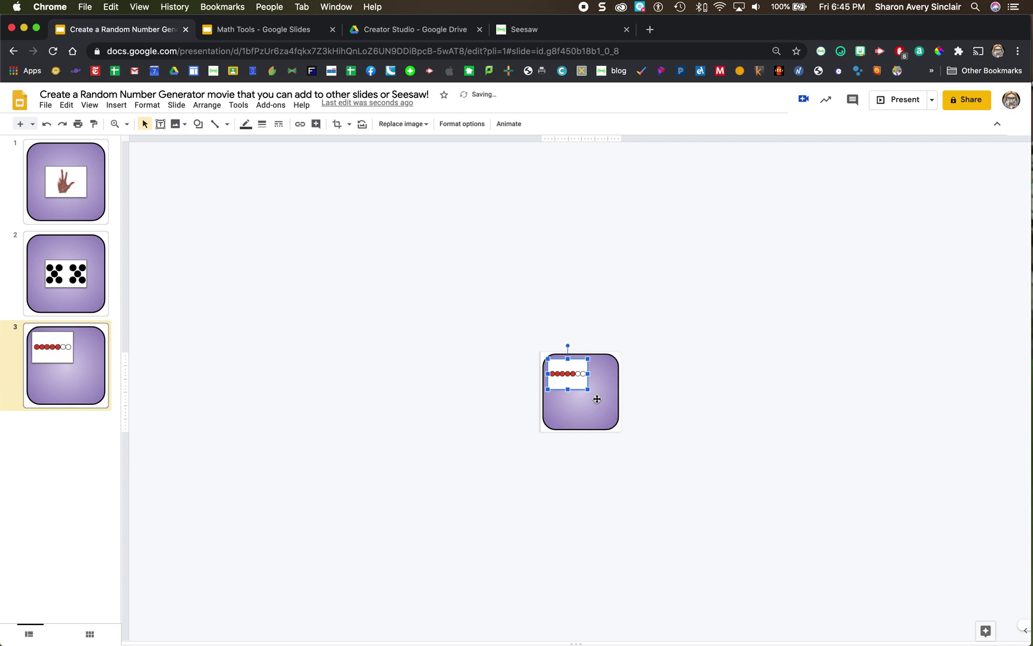
left_click_drag(569, 370, 584, 389)
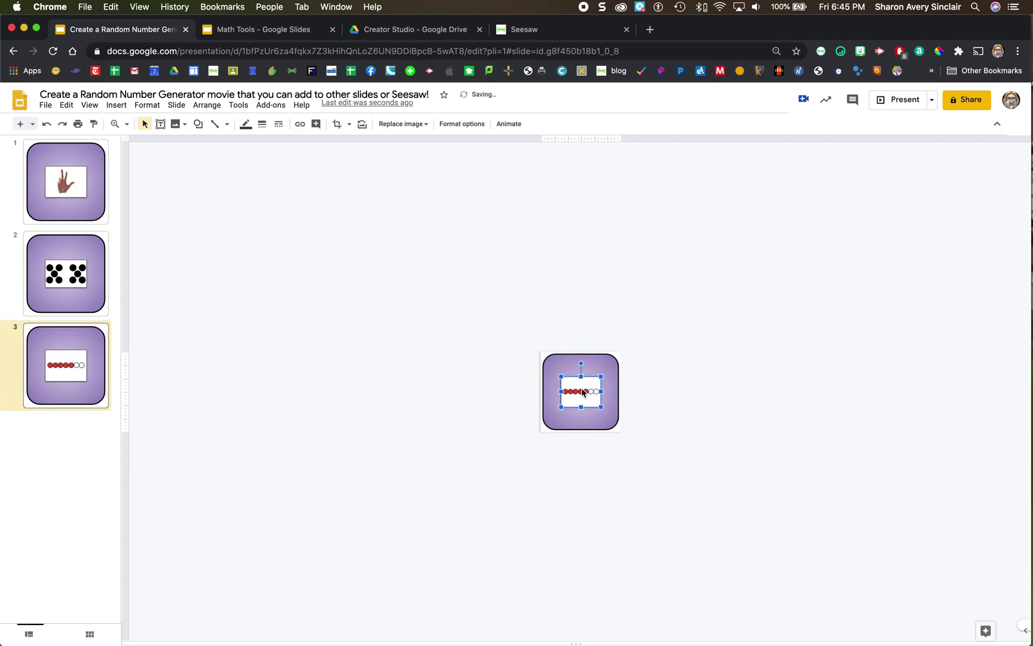
left_click(406, 368)
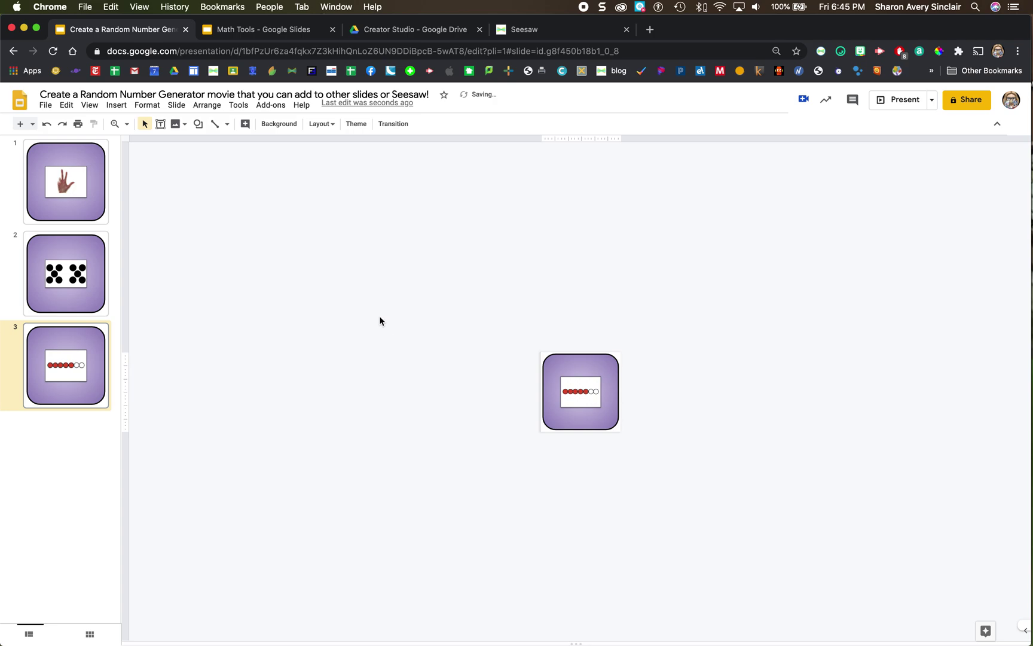
left_click(269, 110)
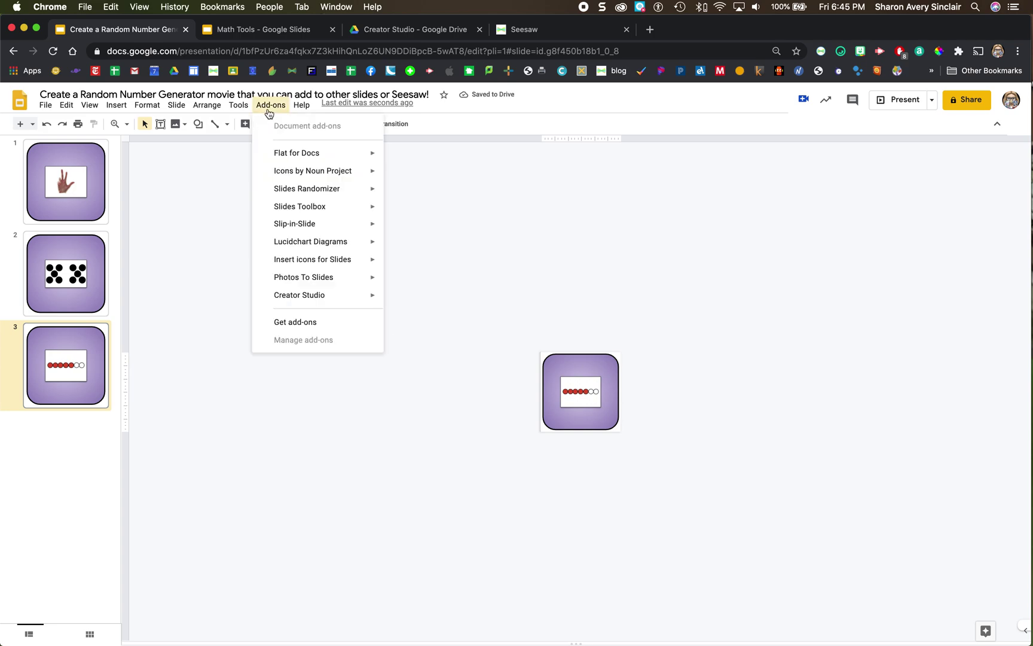
- Choose Create Video from the Creator Studio add-on menu
mouse_move(293, 211)
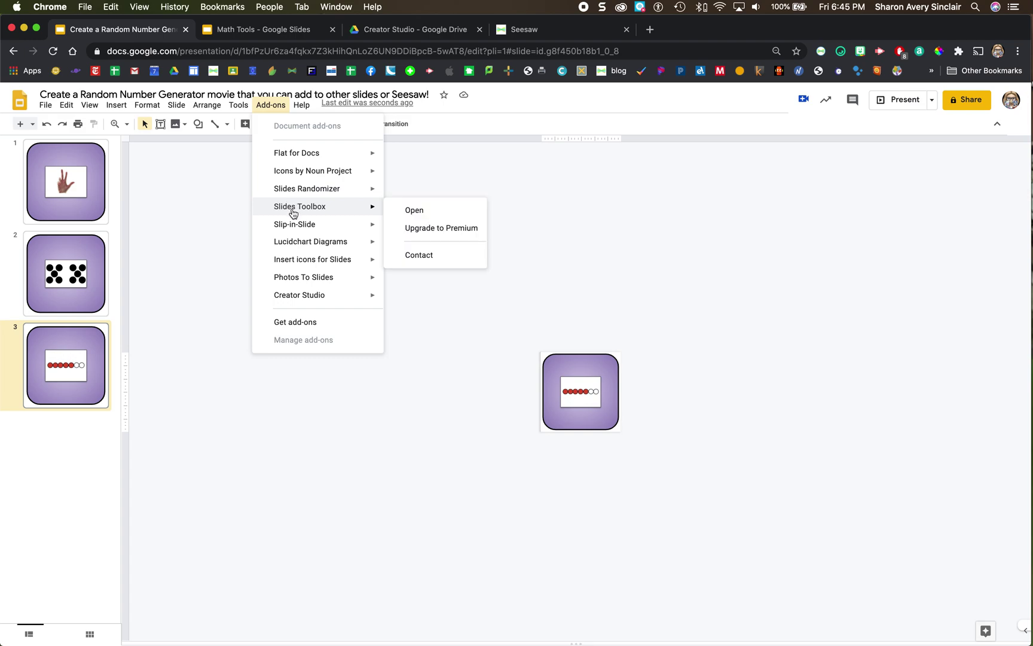
mouse_move(299, 298)
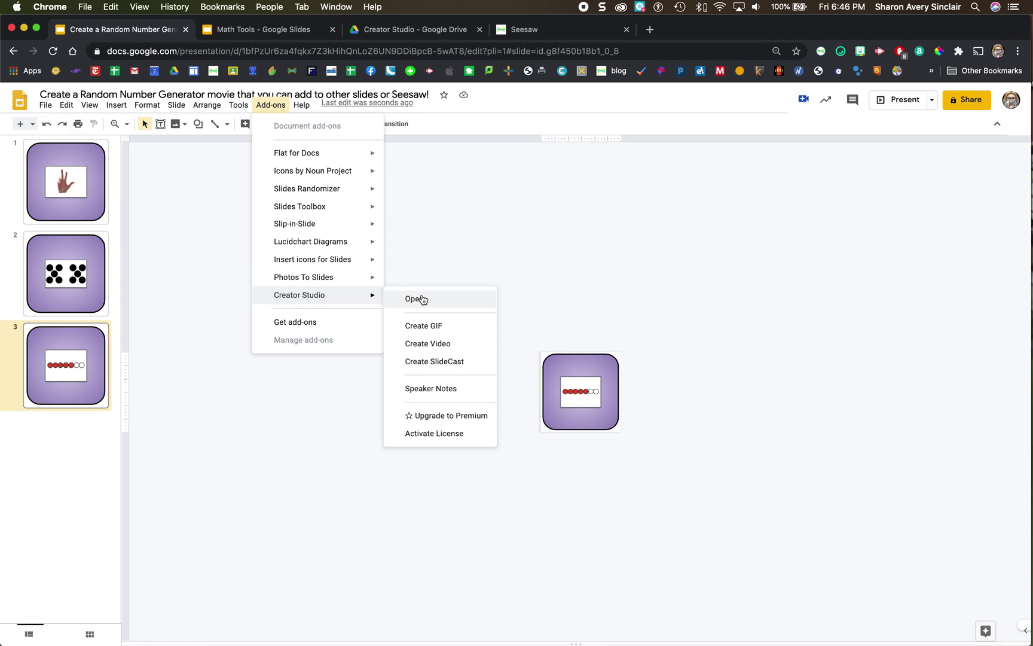
left_click(433, 344)
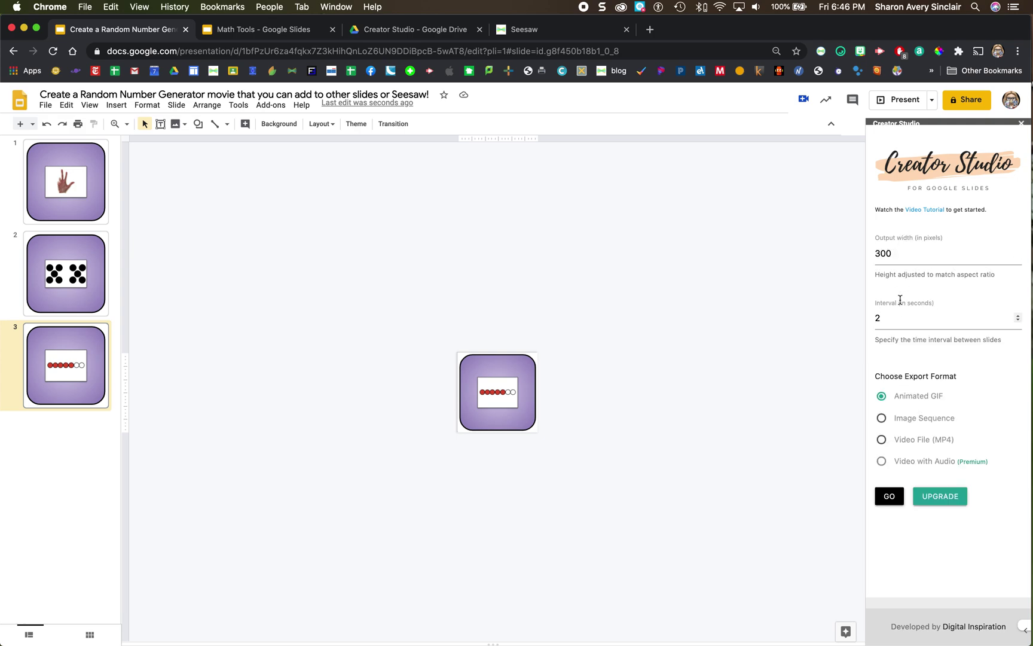
- Render a 300-pixel MP4 video at a 0.5-second interval, then view the Creator Studio Drive folder
double_click(872, 322)
left_click(881, 441)
left_click(888, 497)
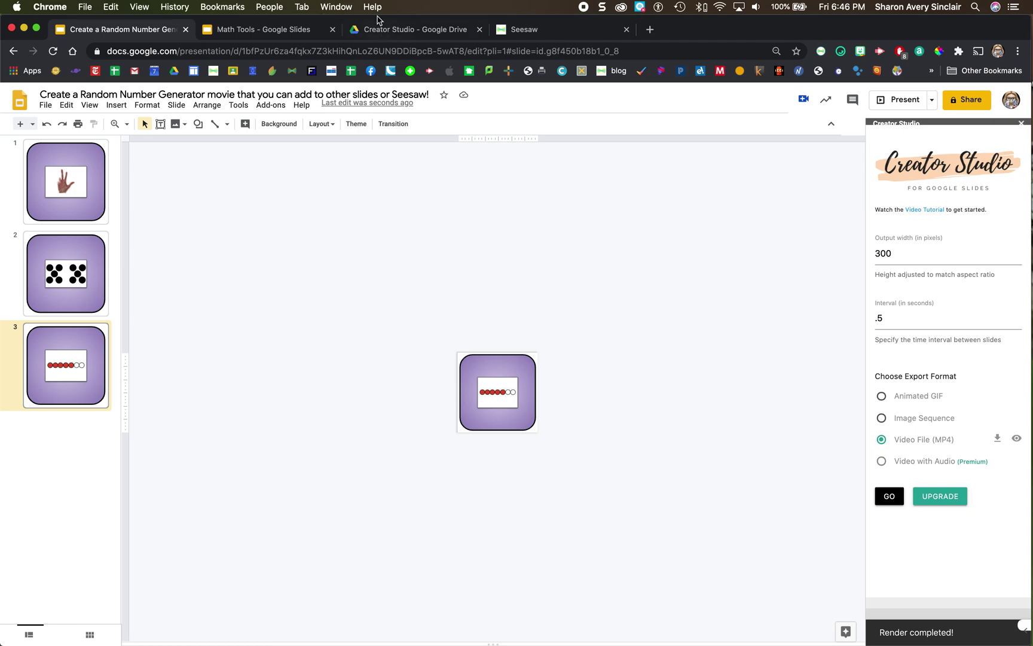
left_click(379, 34)
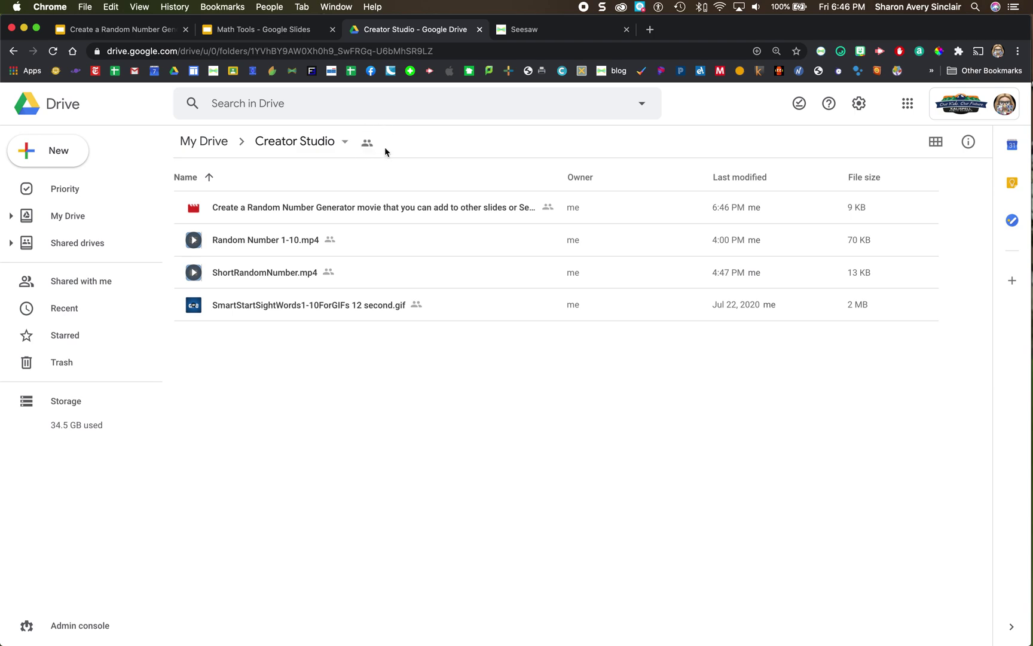
- Share the Creator Studio folder so anyone with the link can view it
left_click(346, 143)
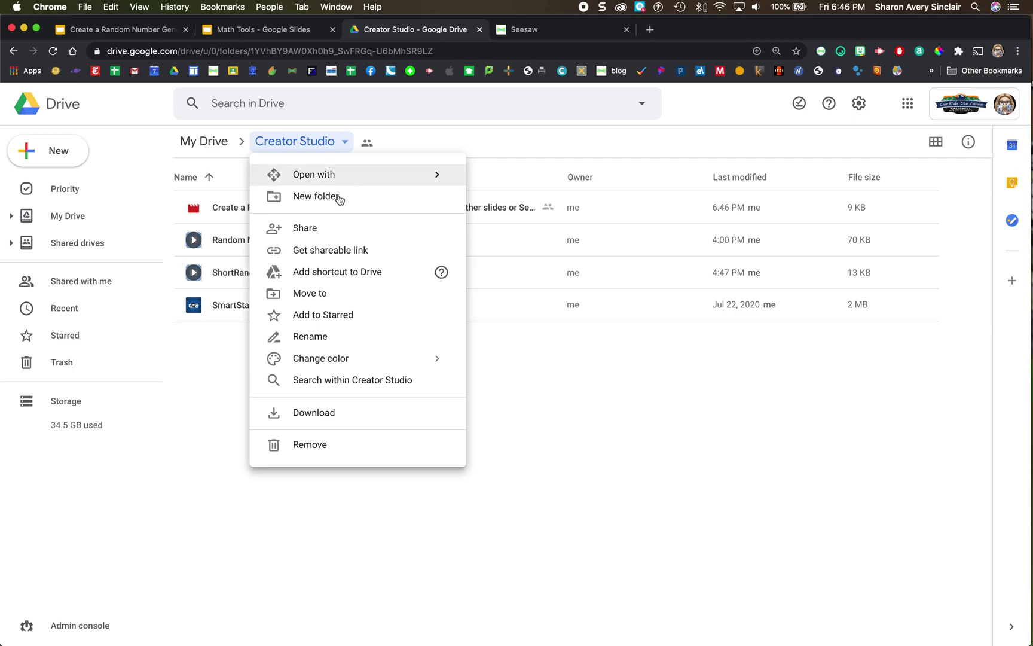
left_click(334, 230)
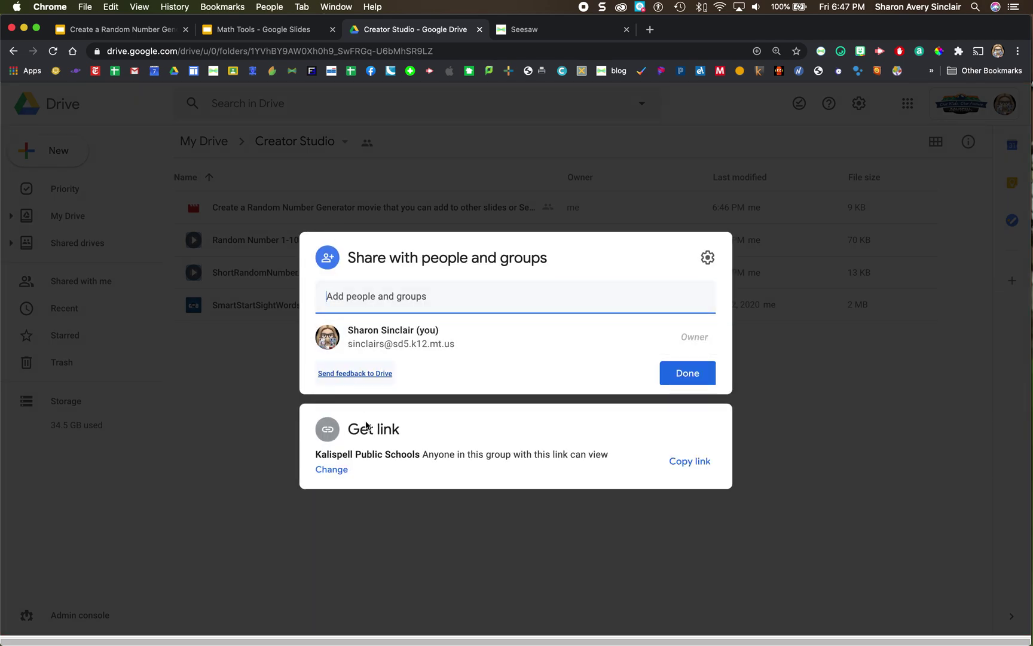
left_click(337, 471)
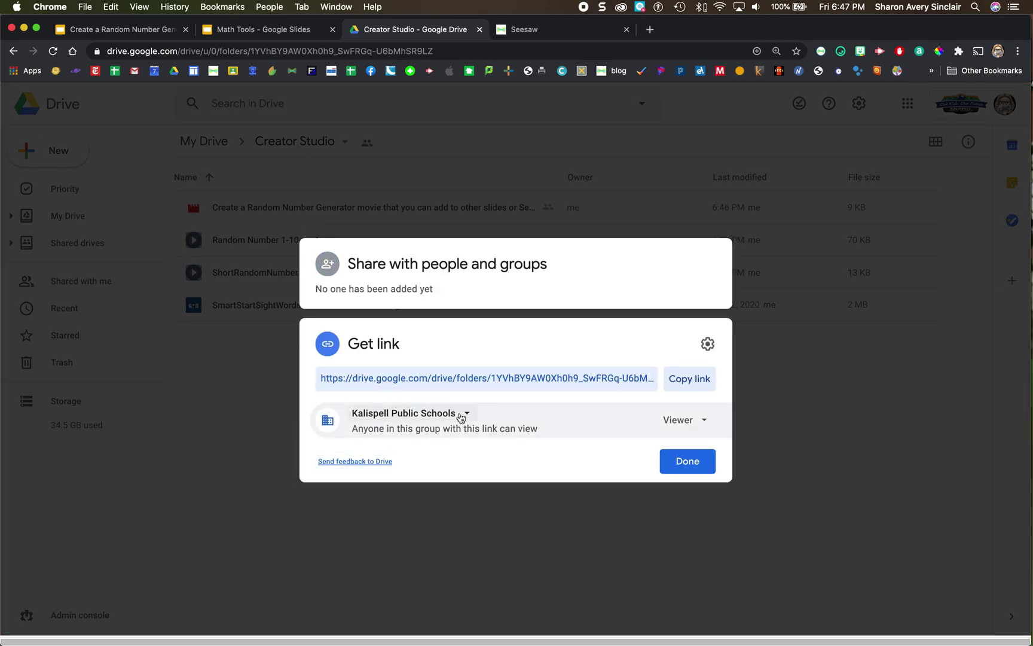
left_click(461, 415)
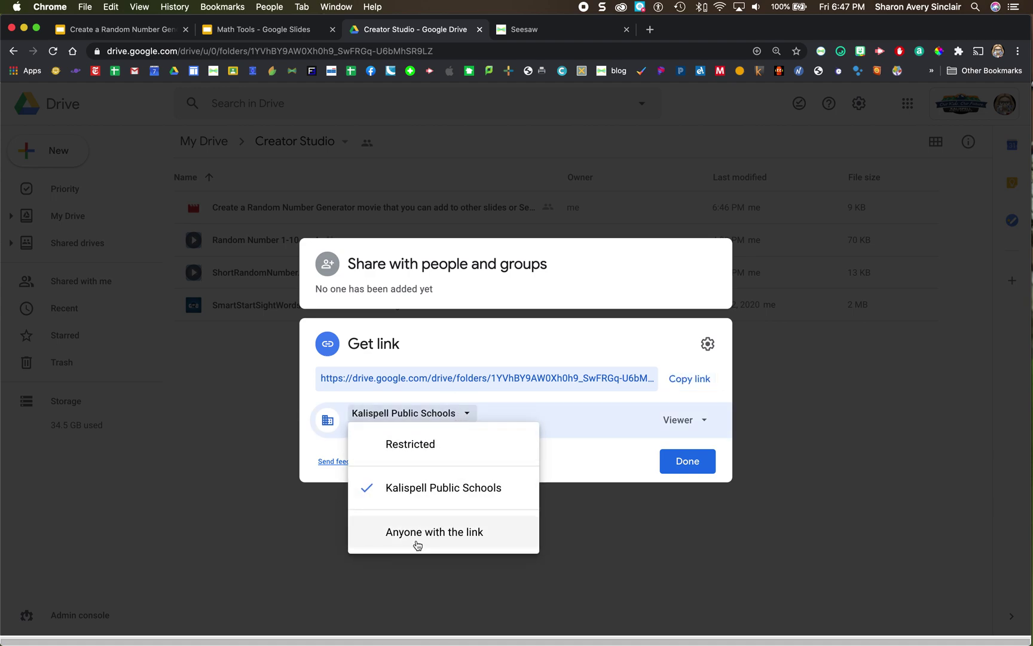
left_click(417, 545)
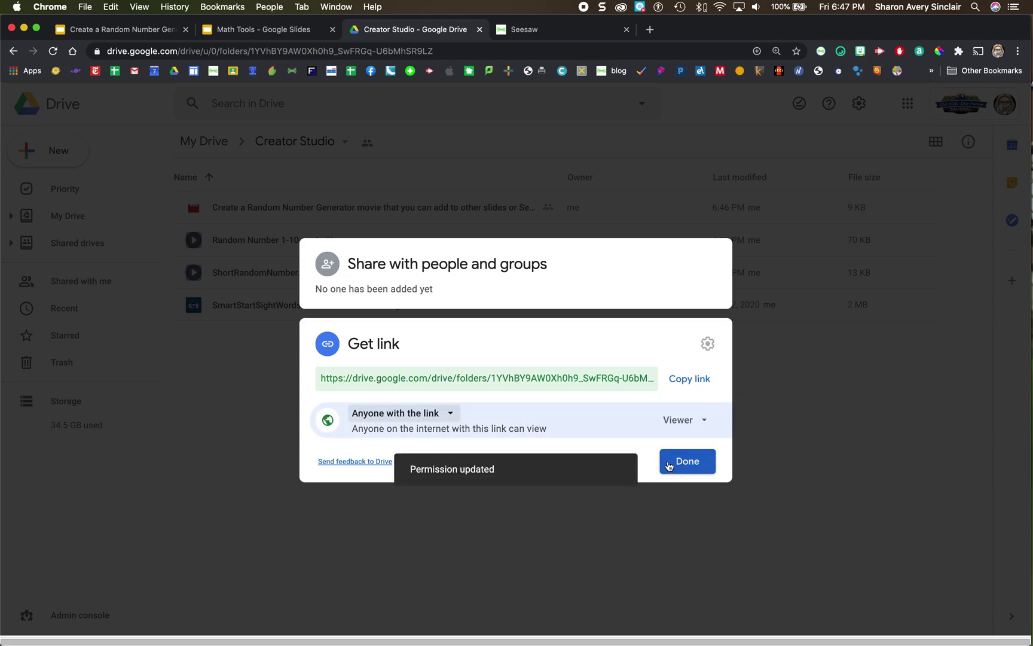
left_click(668, 466)
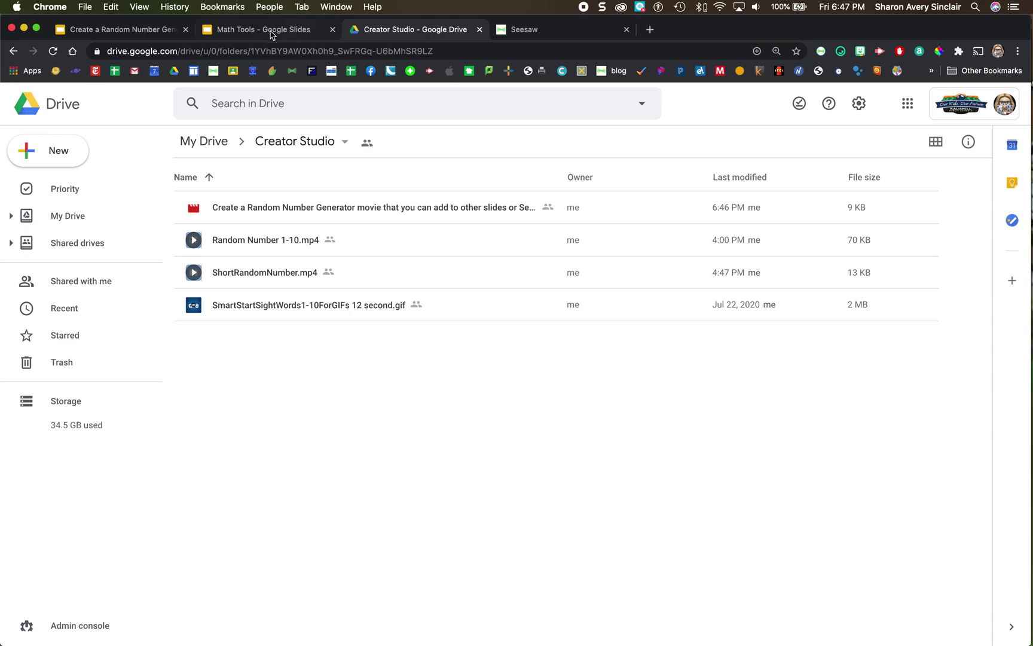
left_click(240, 31)
- On the Math Limbo slide, insert a video from Drive Recent, picking the Random Number video
left_click(77, 560)
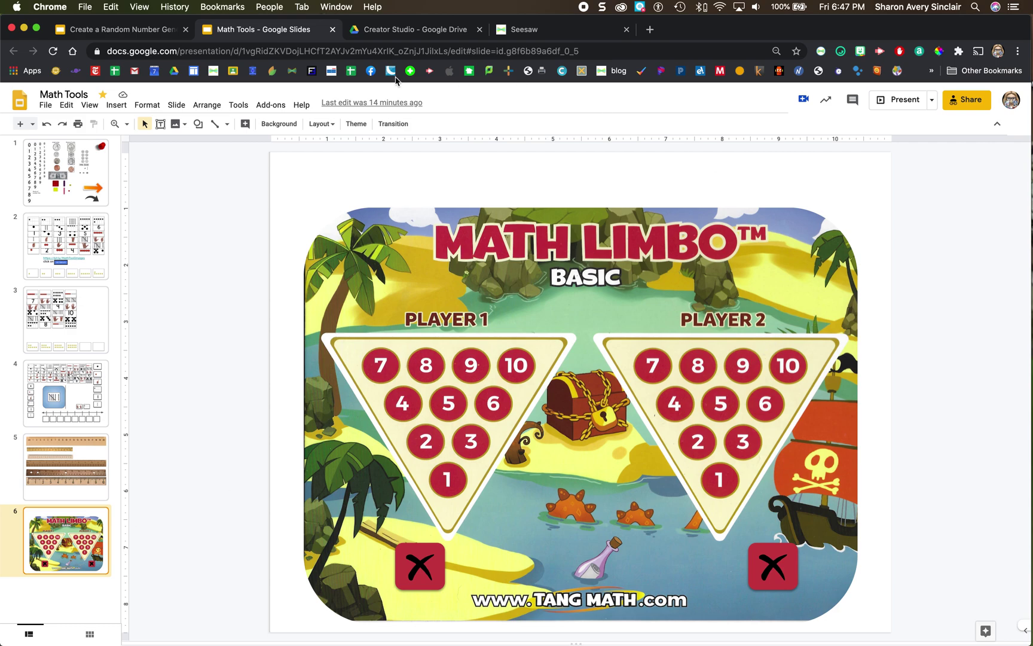
left_click(121, 106)
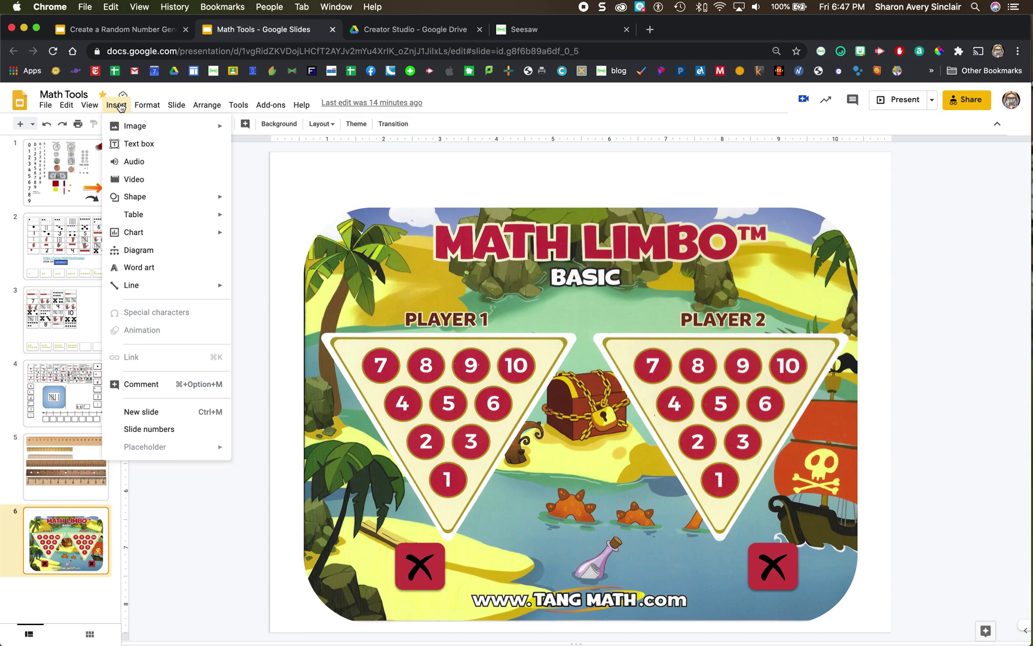
left_click(129, 180)
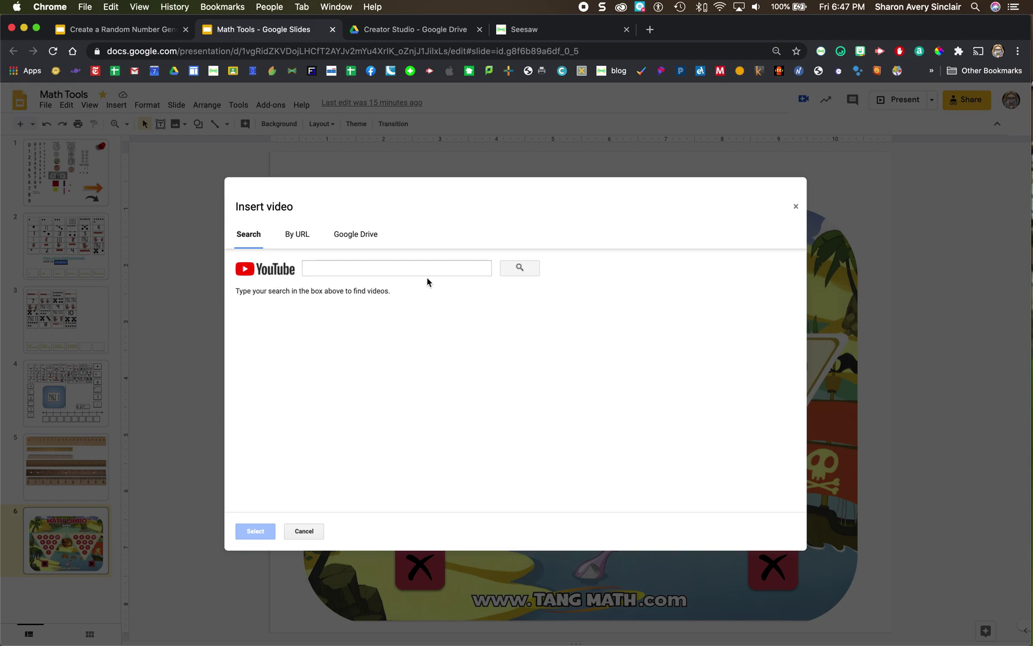
left_click(366, 242)
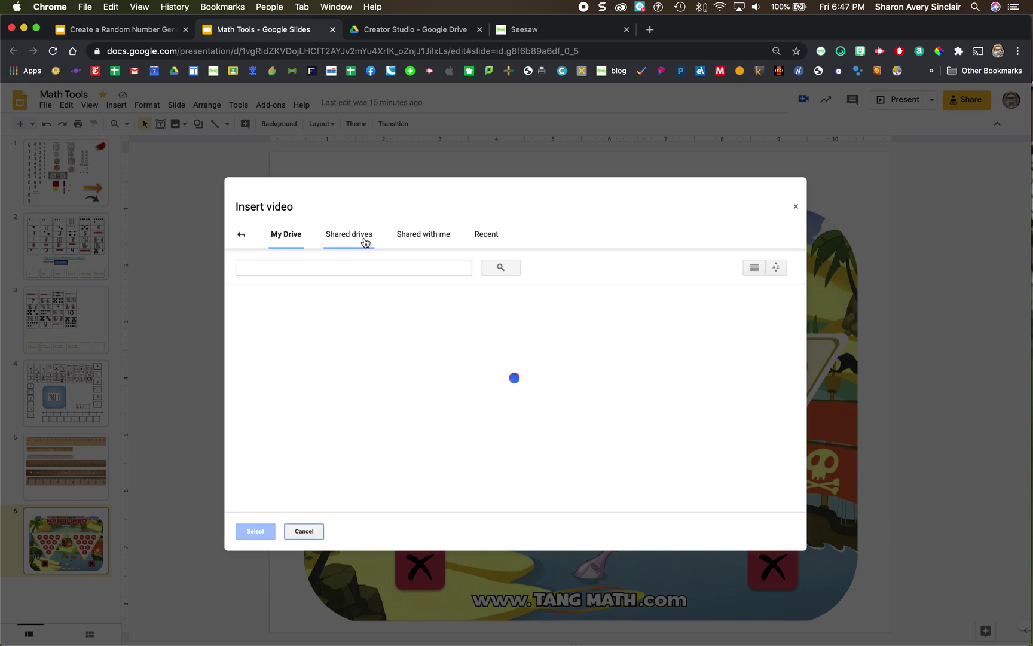
left_click(486, 238)
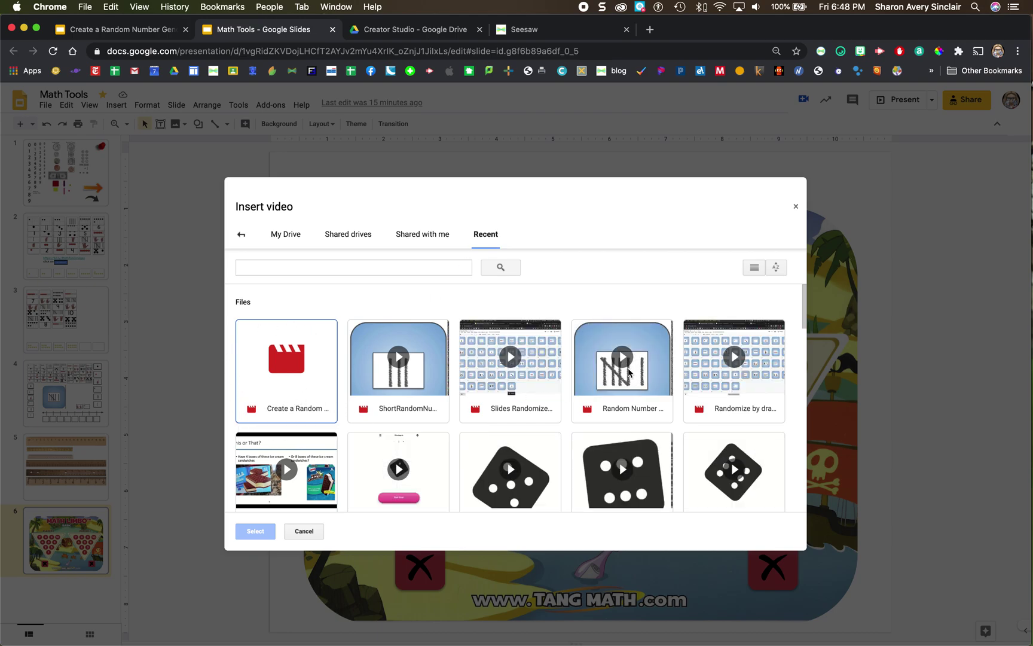
left_click(632, 387)
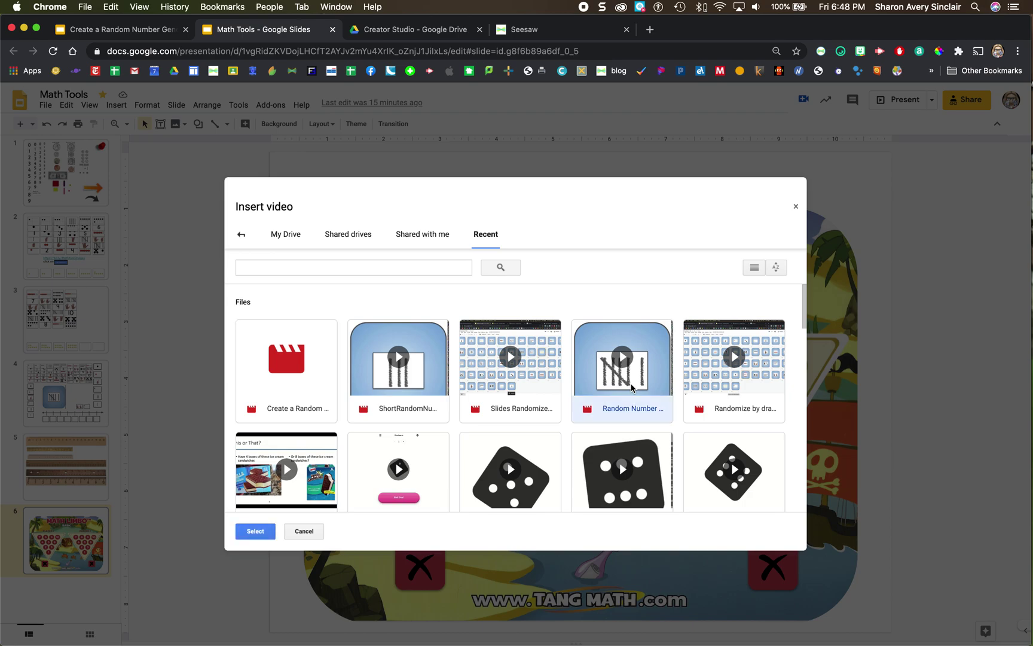
- Insert the random number video, shrink it into the top-right corner, and preview its playback
double_click(632, 387)
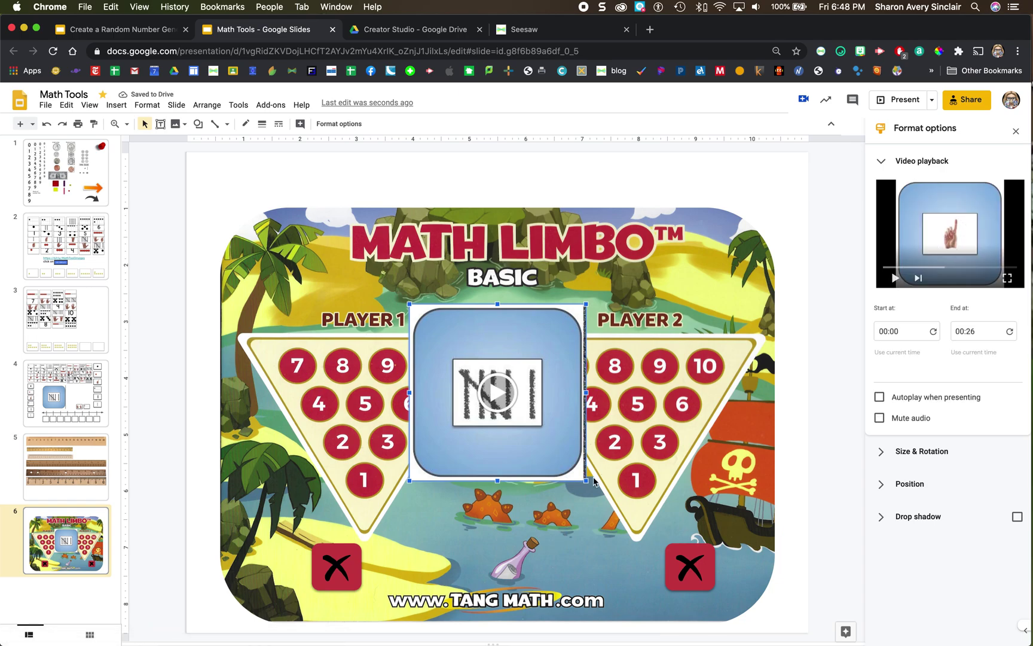
left_click_drag(586, 482, 511, 420)
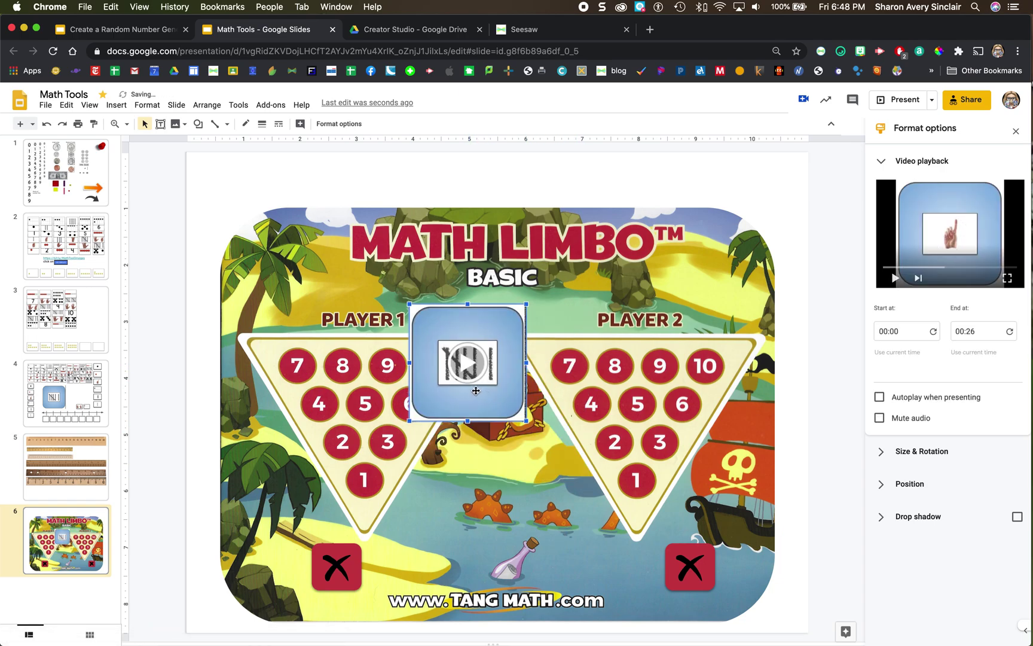
left_click_drag(744, 283, 748, 253)
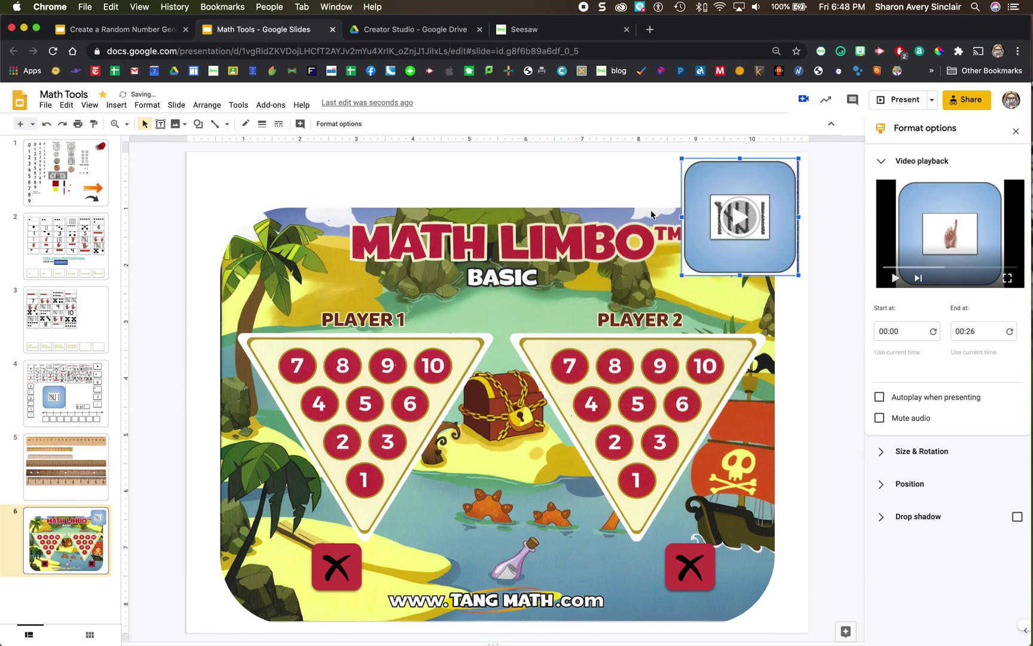
left_click(634, 179)
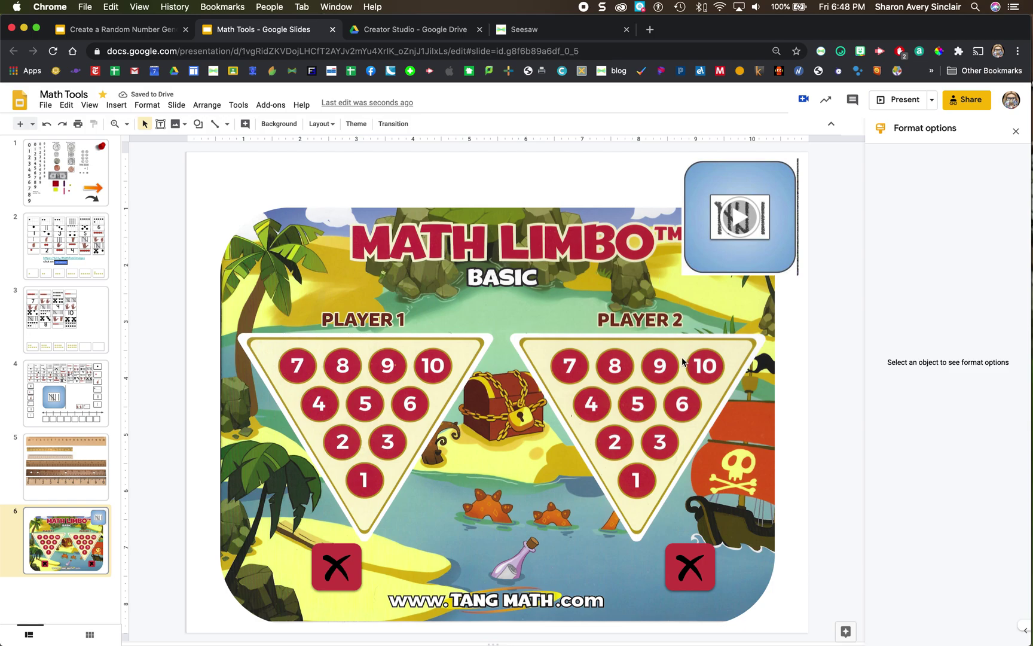
left_click(745, 221)
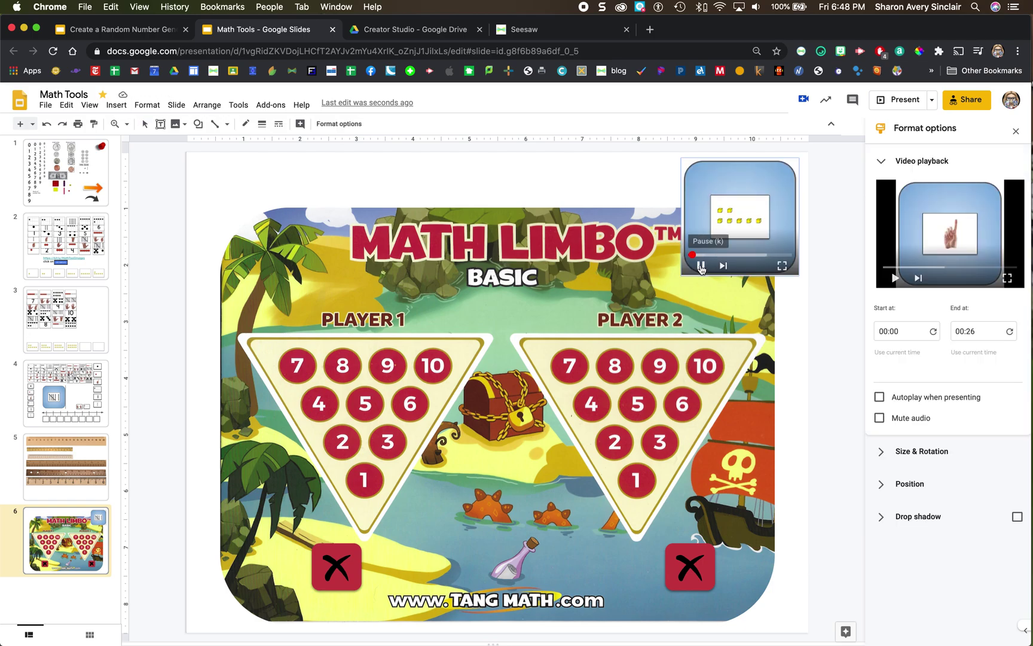
left_click(701, 266)
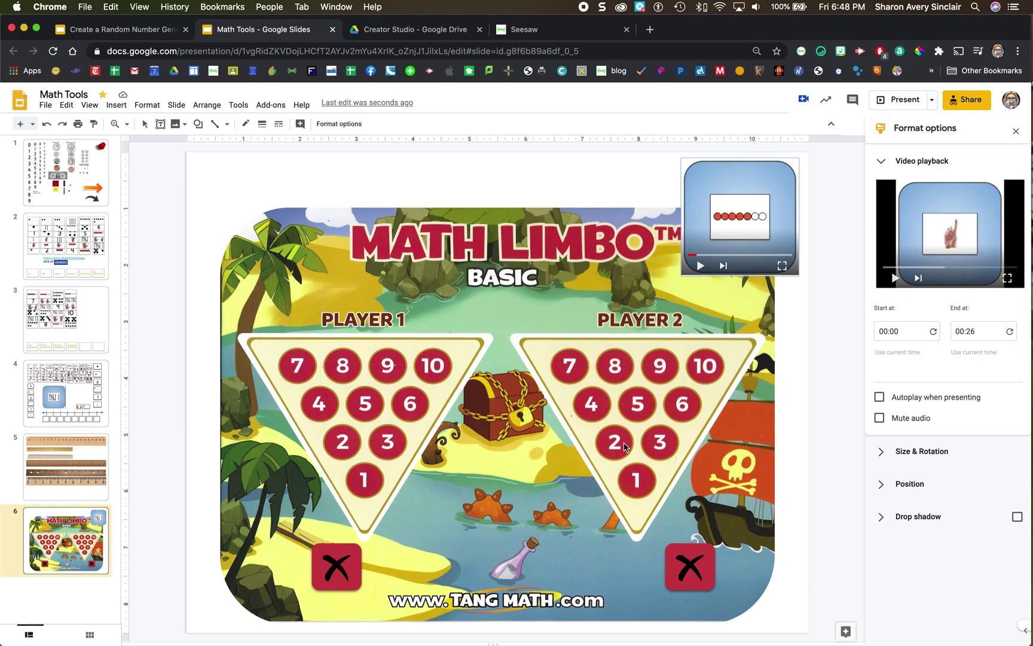
- Copy the X marker onto Player 2's numbers 2 and 5
left_click(688, 572)
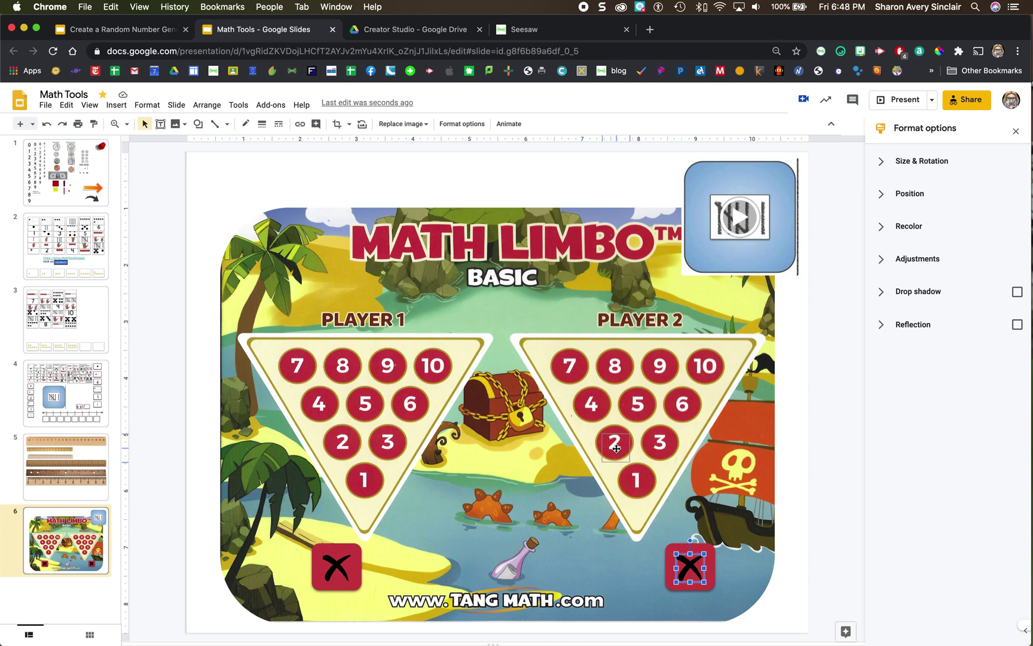
left_click_drag(617, 449, 616, 447)
left_click_drag(647, 396, 635, 405)
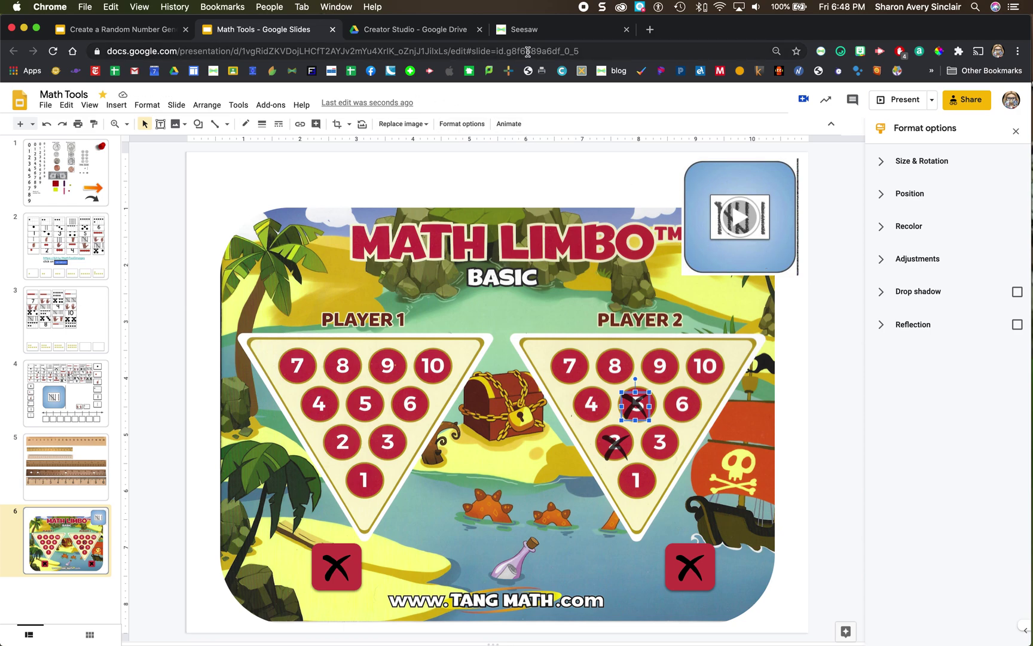
- Go through the random number generator deck's tab to the Seesaw Number Talk activity
left_click(126, 35)
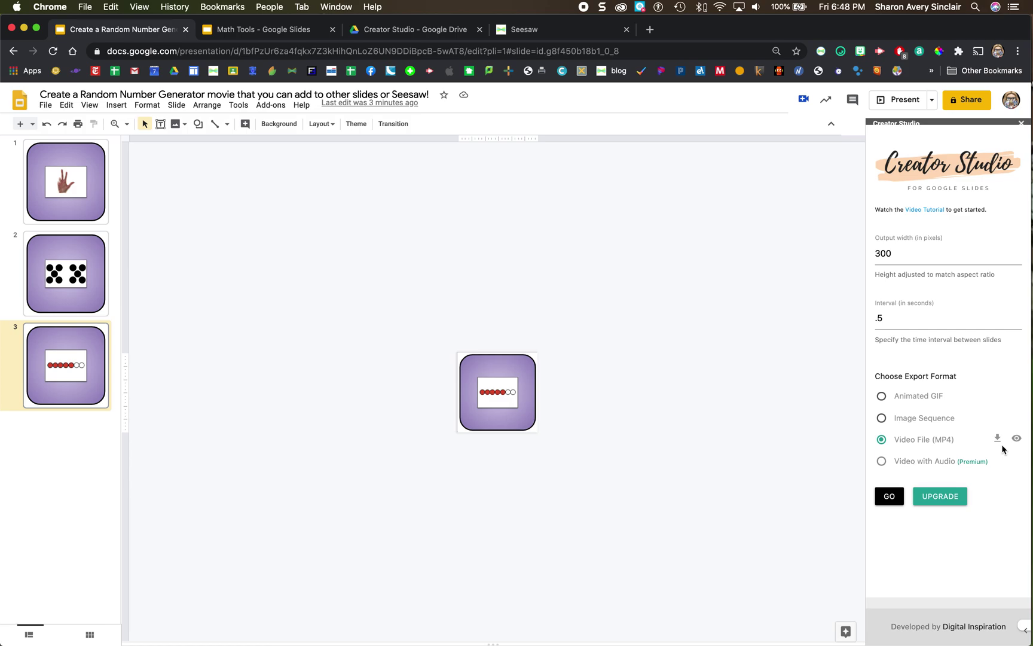
left_click(567, 35)
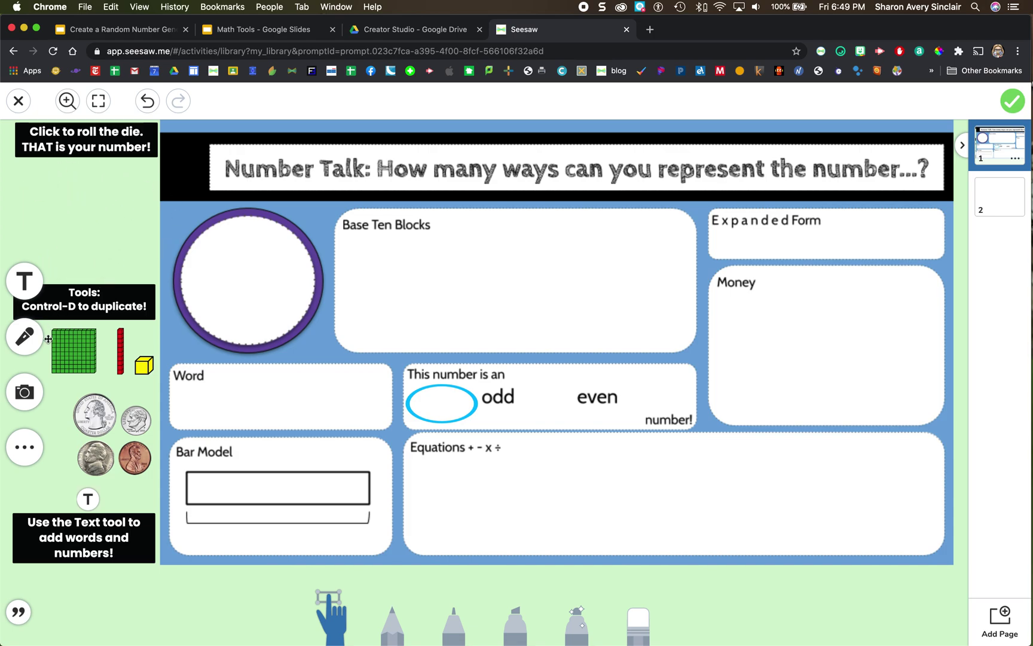
- Upload the random number MP4 from the computer into the Number Talk page
left_click(27, 391)
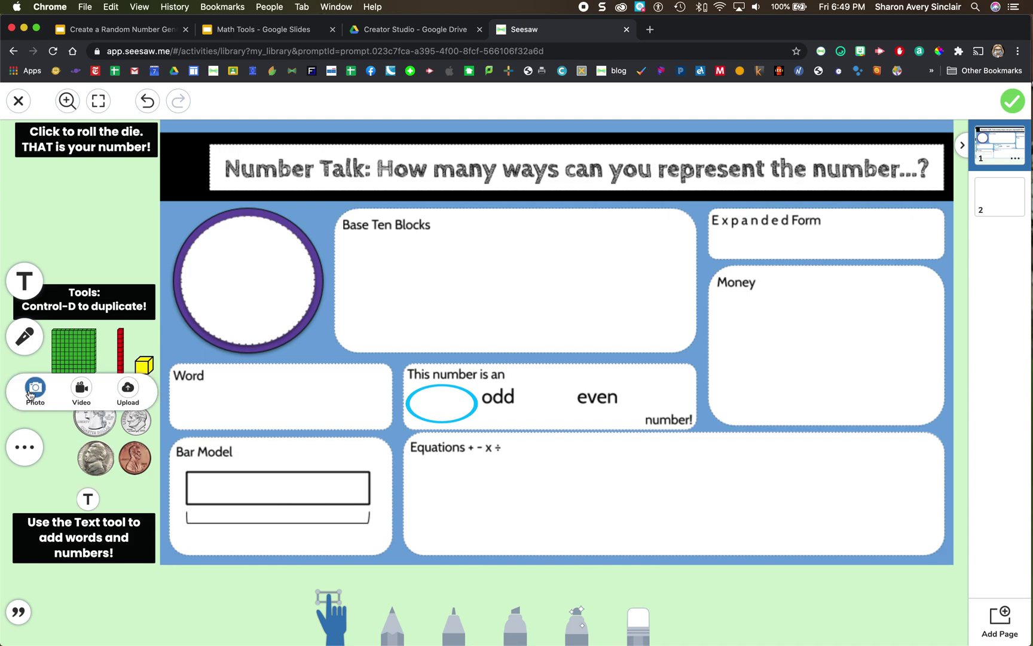
left_click(129, 388)
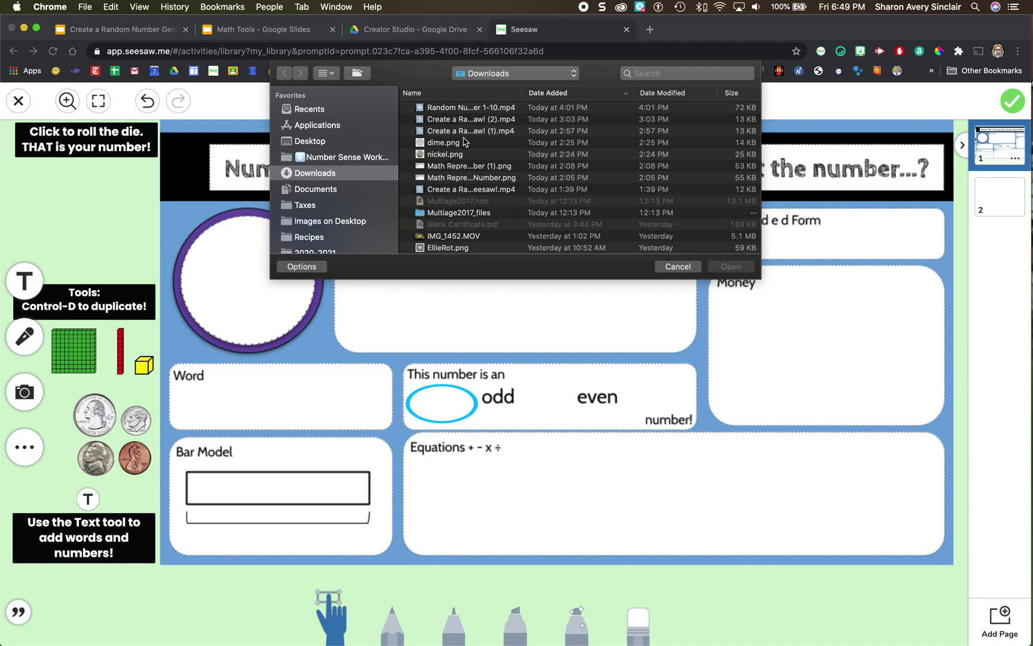
left_click(482, 109)
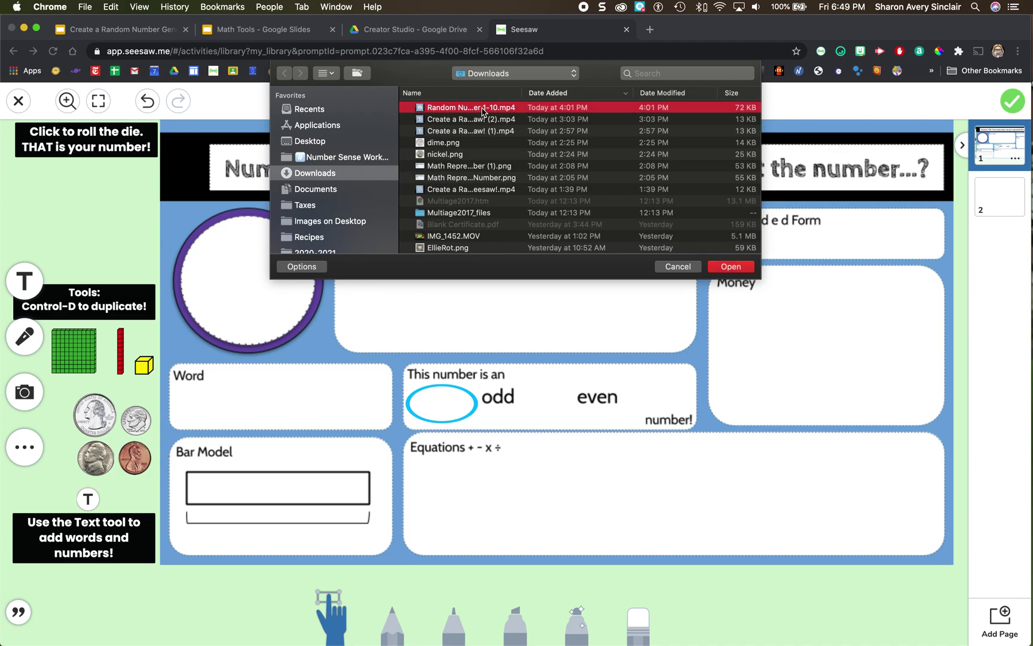
left_click(728, 267)
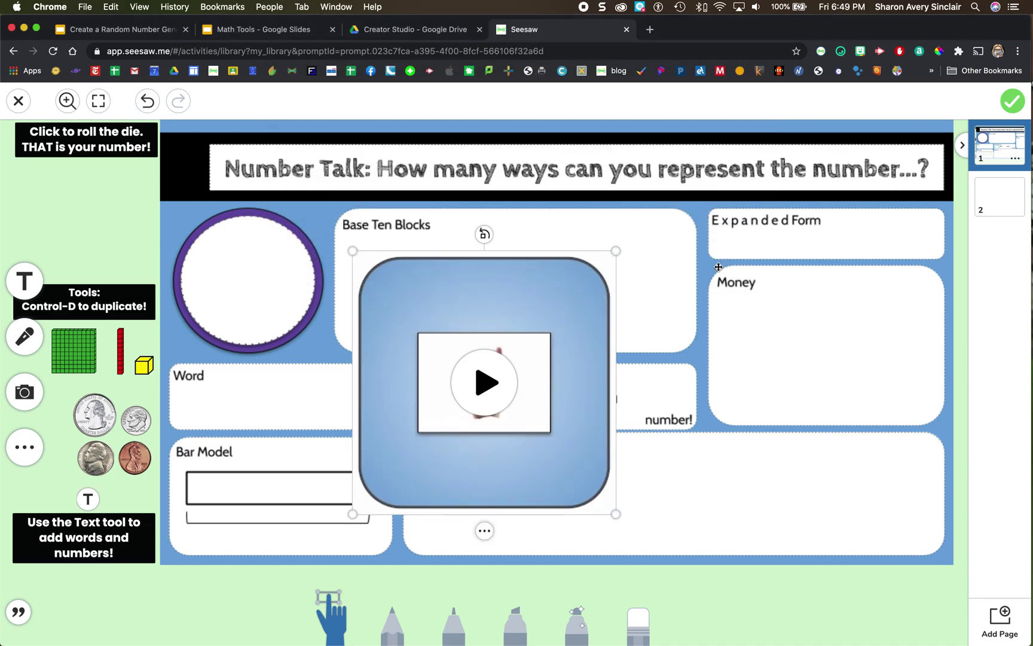
- Shrink the video, place it beneath 'Click to roll the die', and test playback
left_click_drag(616, 513, 132, 259)
left_click_drag(100, 225, 110, 234)
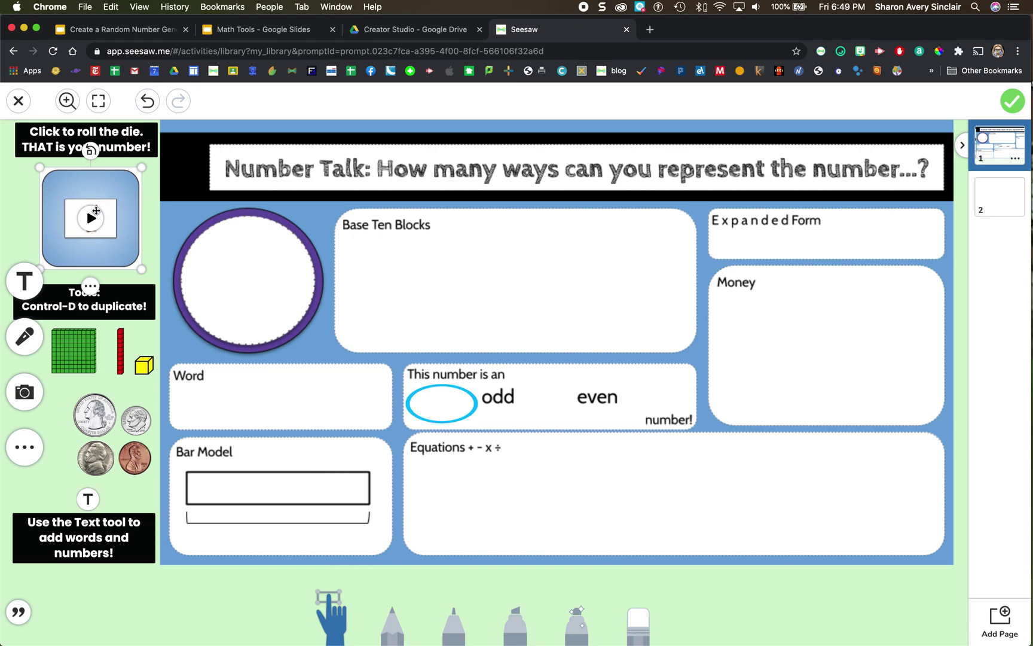
left_click(27, 212)
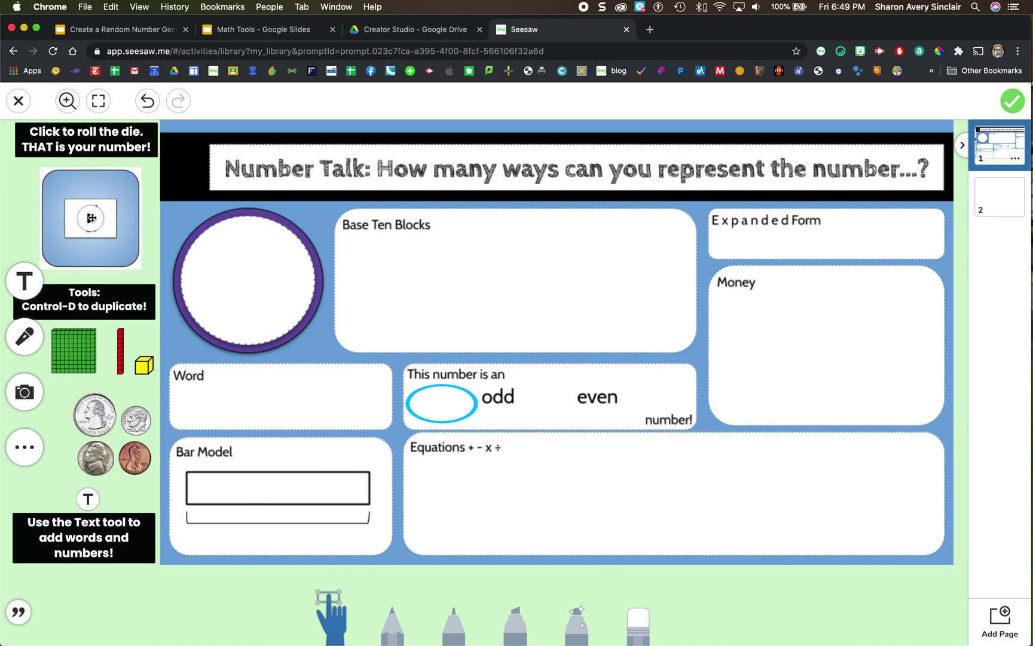
left_click(90, 217)
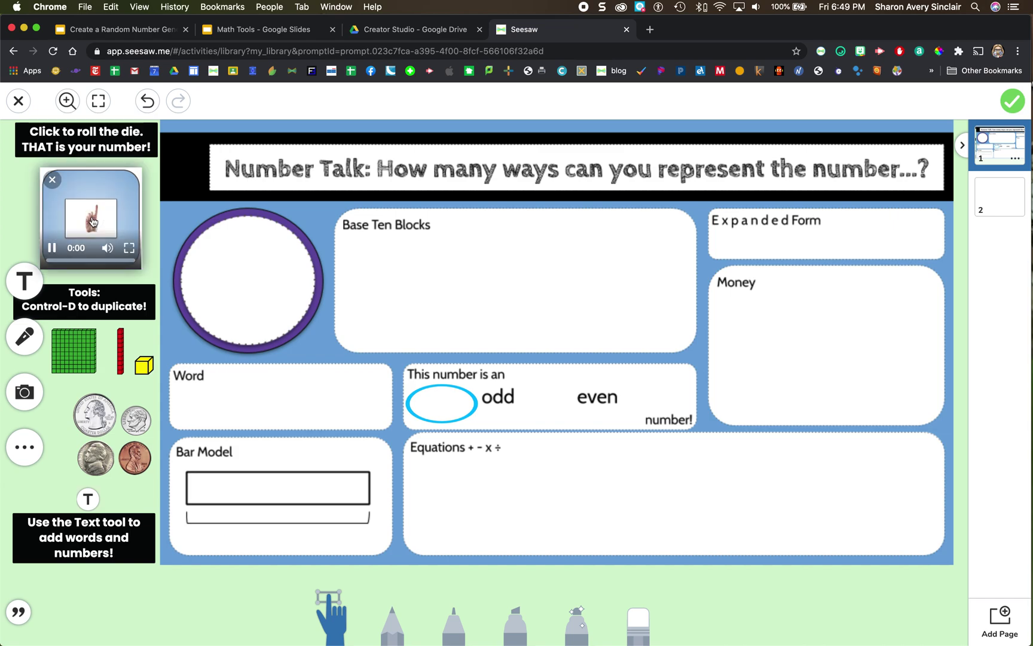
left_click(53, 248)
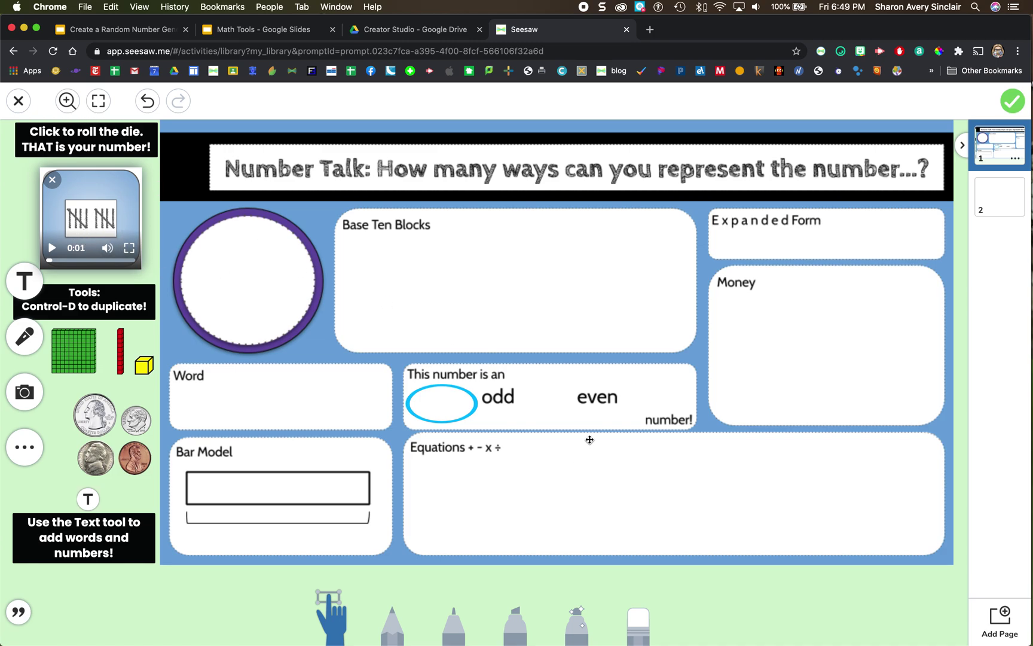
- Switch back to the Create a Random Number Generator deck's browser tab
left_click(132, 34)
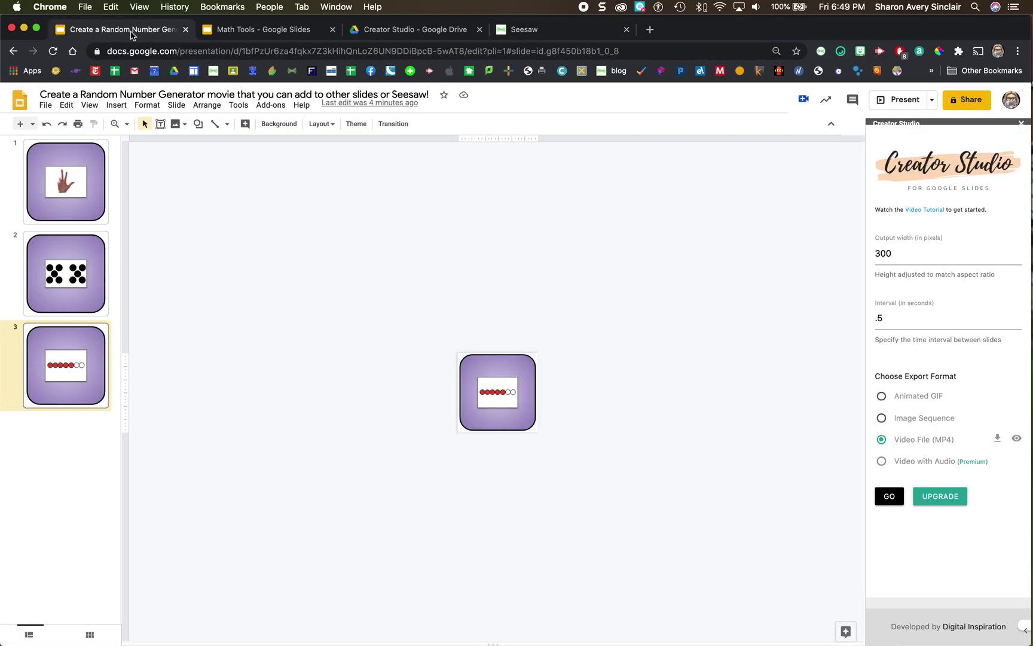